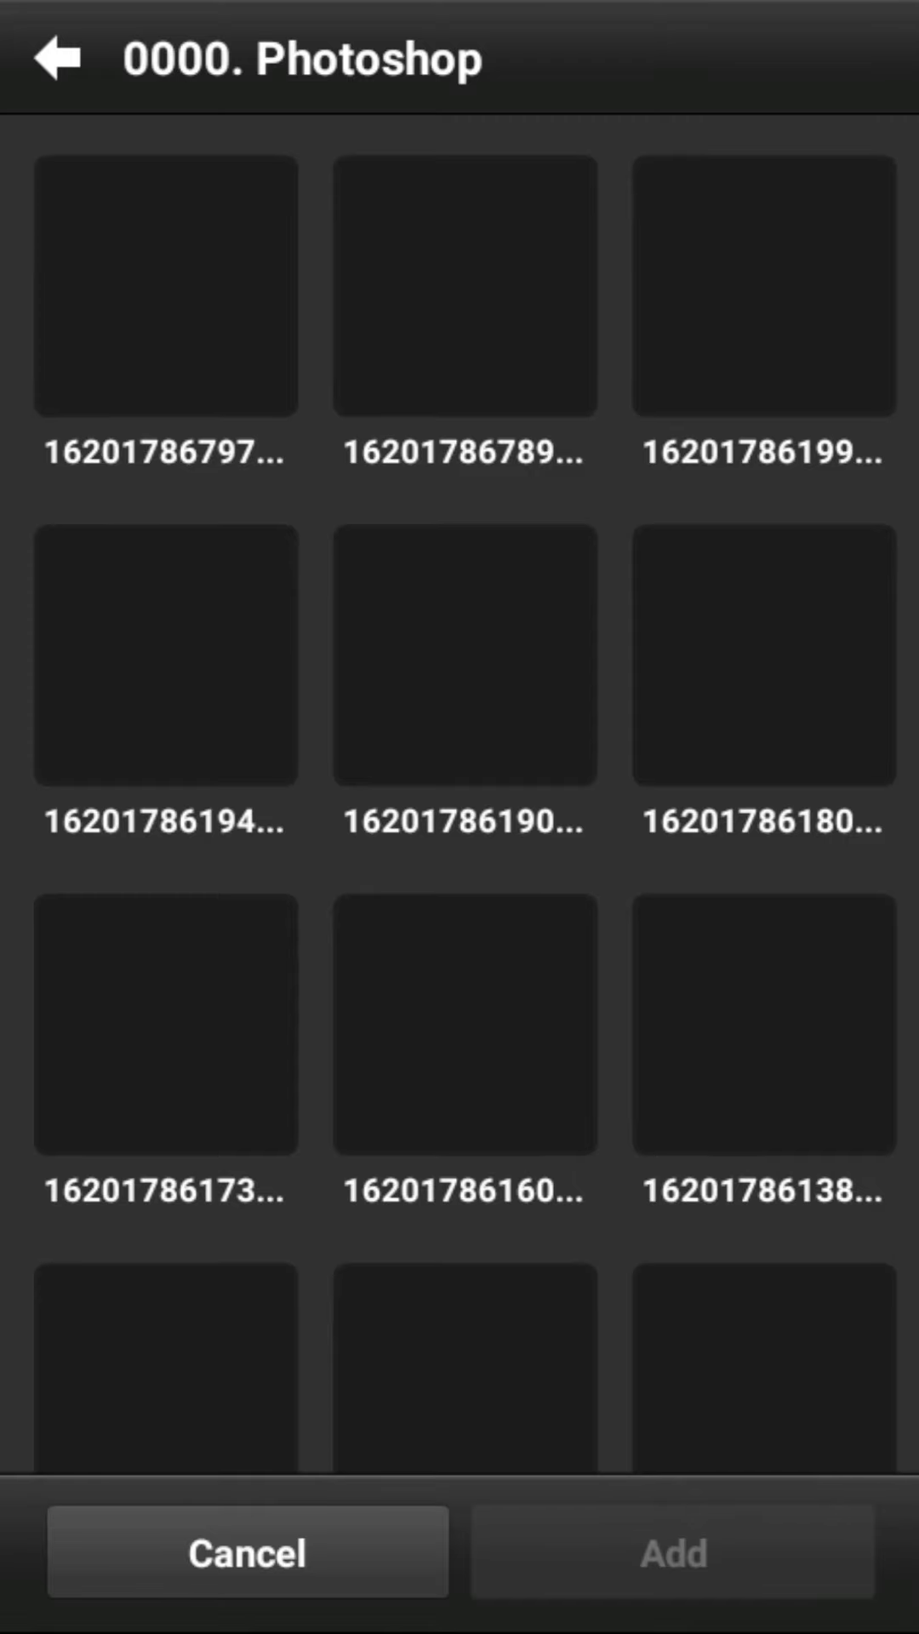
Step: Add the photo of the woman in black on yellow as a new project
{"action": "scroll", "coordinate": [465, 794], "scroll_direction": "down", "scroll_amount": 2}
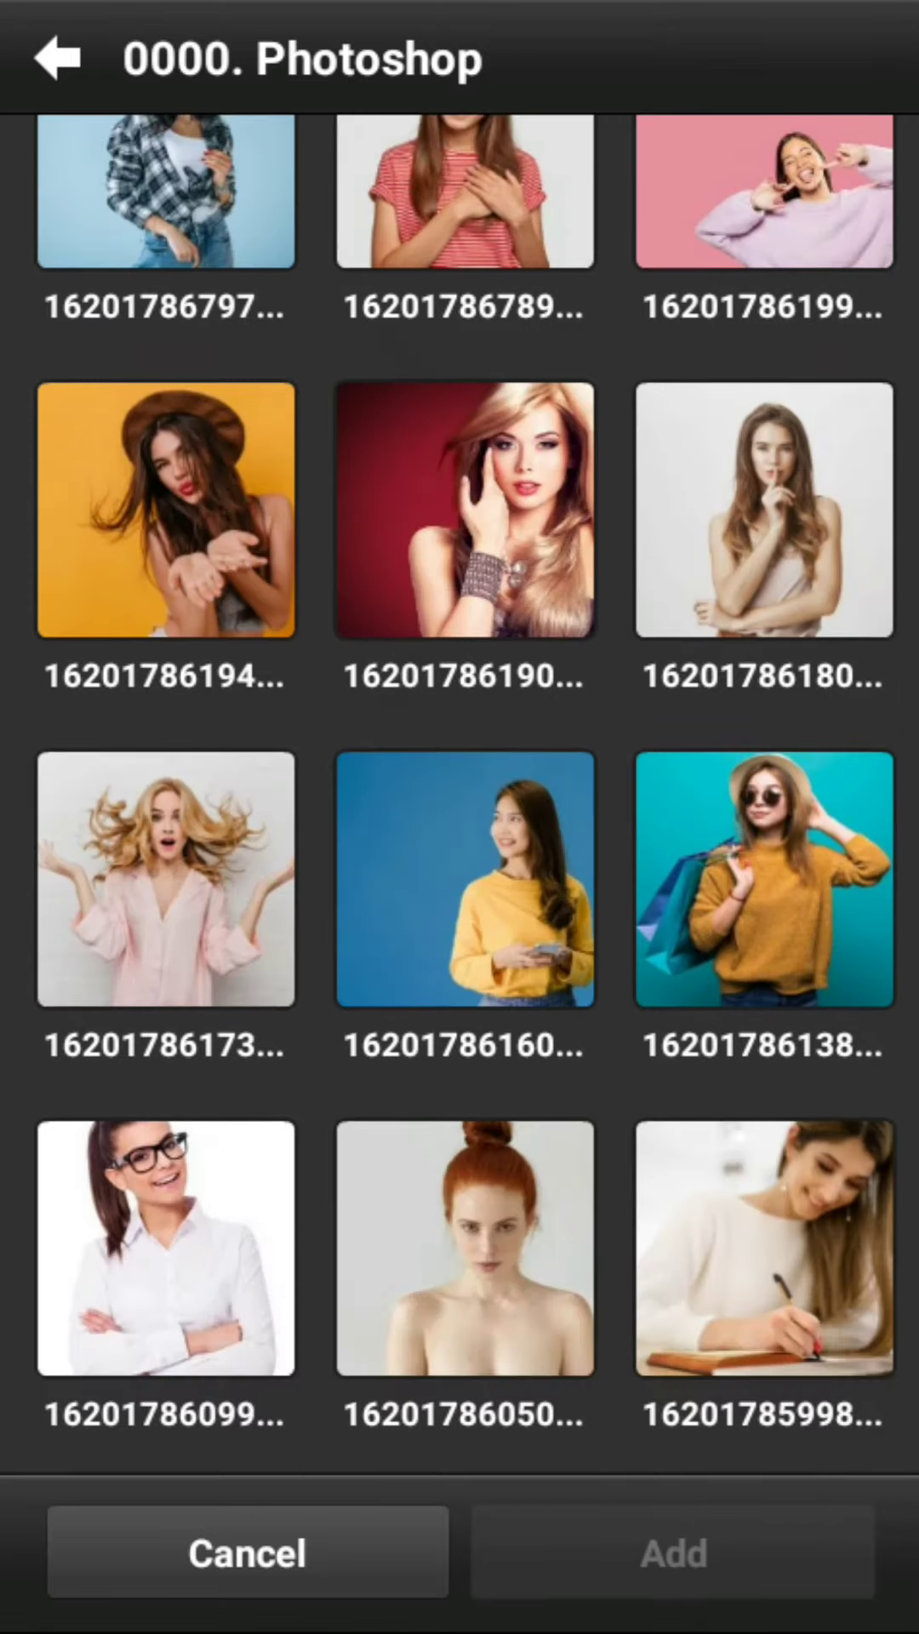
{"action": "scroll", "coordinate": [465, 794], "scroll_direction": "down", "scroll_amount": 5}
{"action": "scroll", "coordinate": [465, 795], "scroll_direction": "down", "scroll_amount": 3}
{"action": "scroll", "coordinate": [464, 794], "scroll_direction": "down", "scroll_amount": 3}
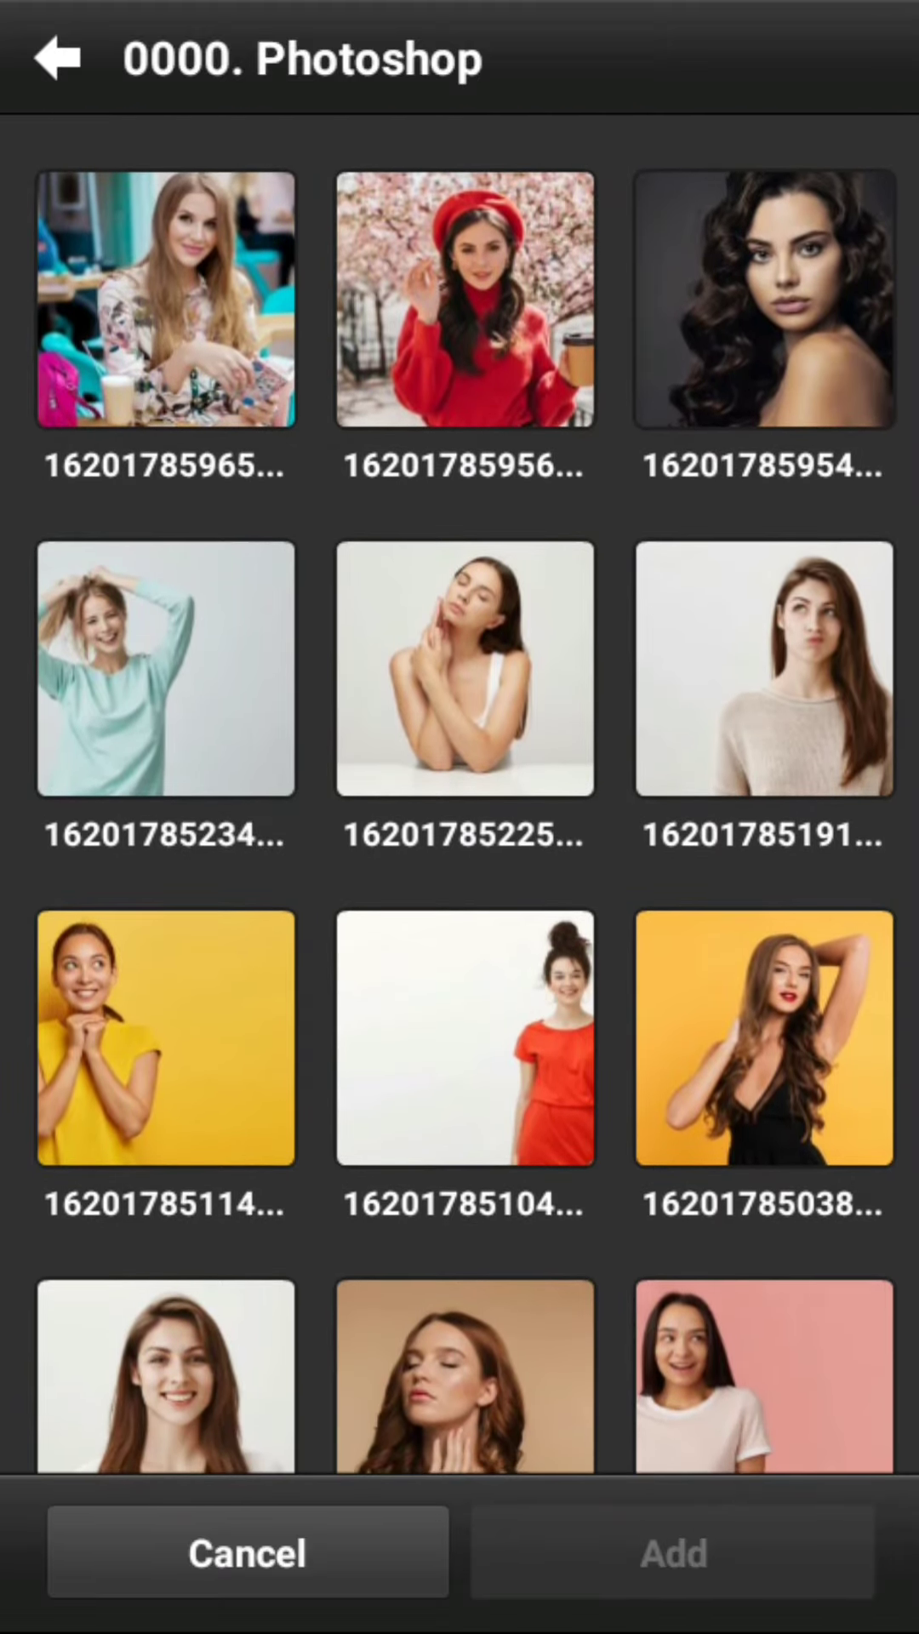
{"action": "left_click", "coordinate": [765, 1036]}
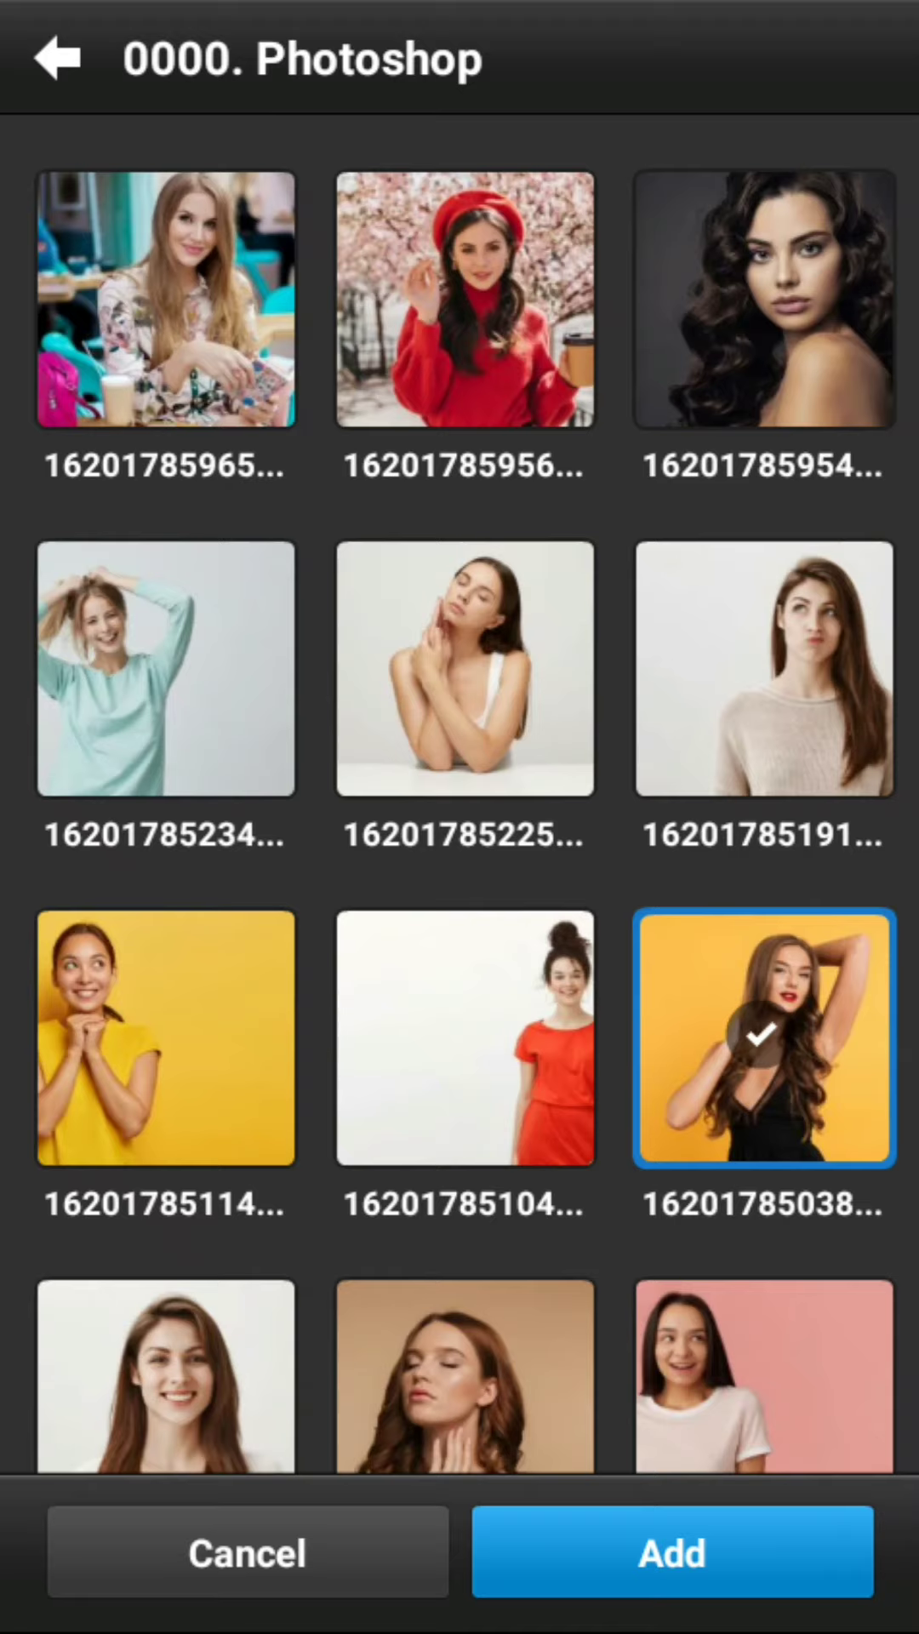
{"action": "left_click", "coordinate": [672, 1553]}
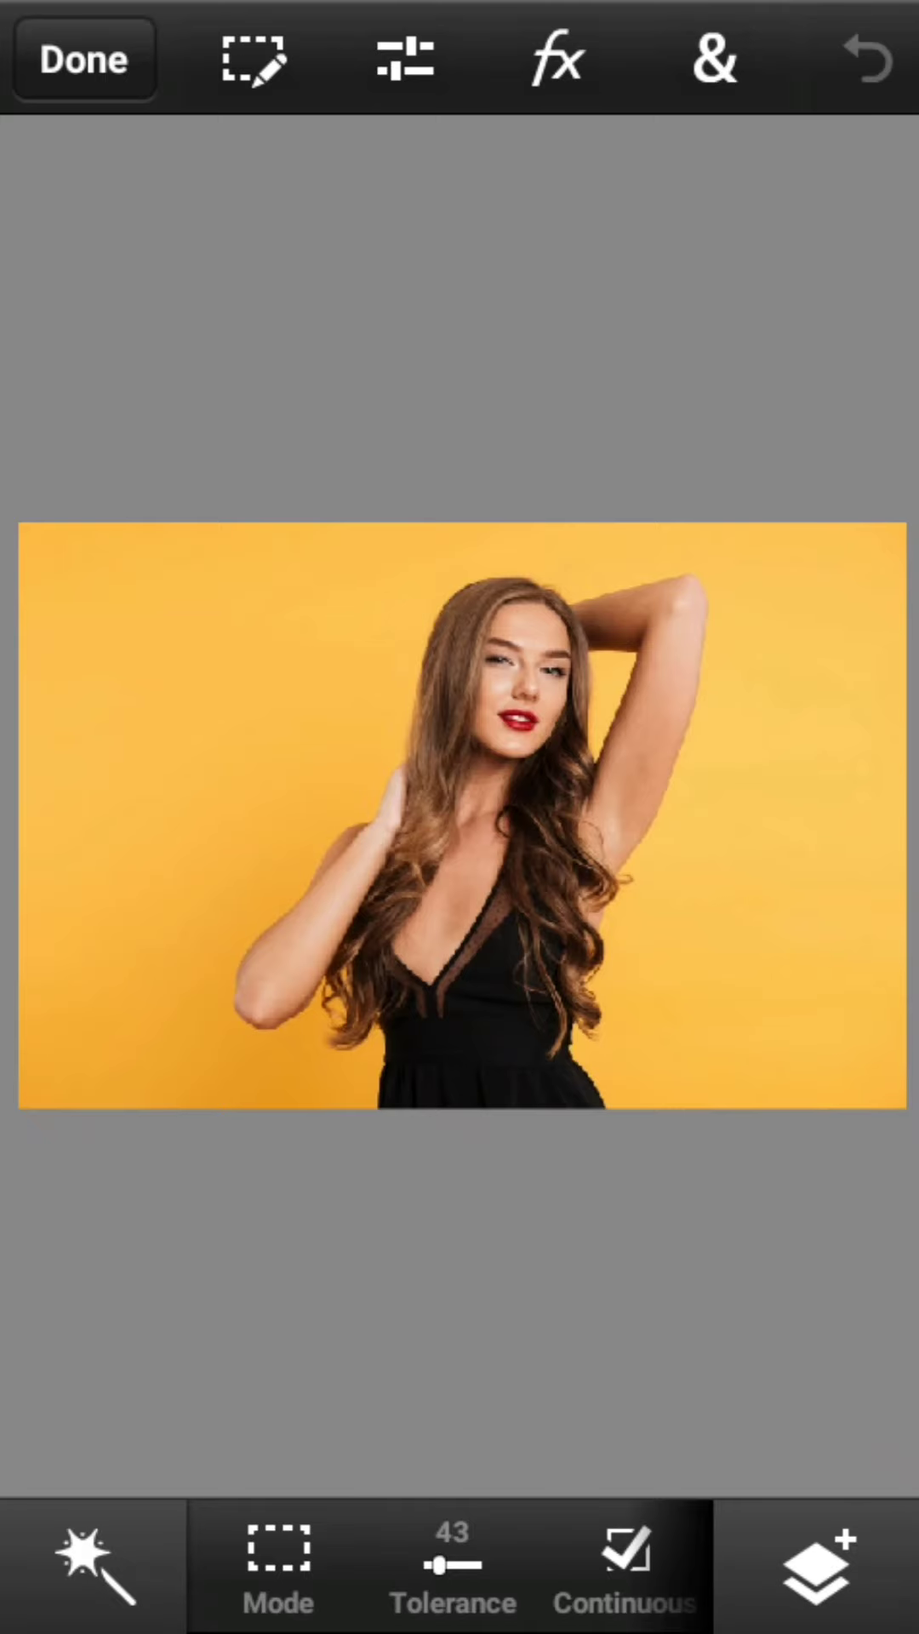
Step: Apply the Stamp Pattern effect from the Stylize list to the portrait
{"action": "left_click", "coordinate": [558, 59]}
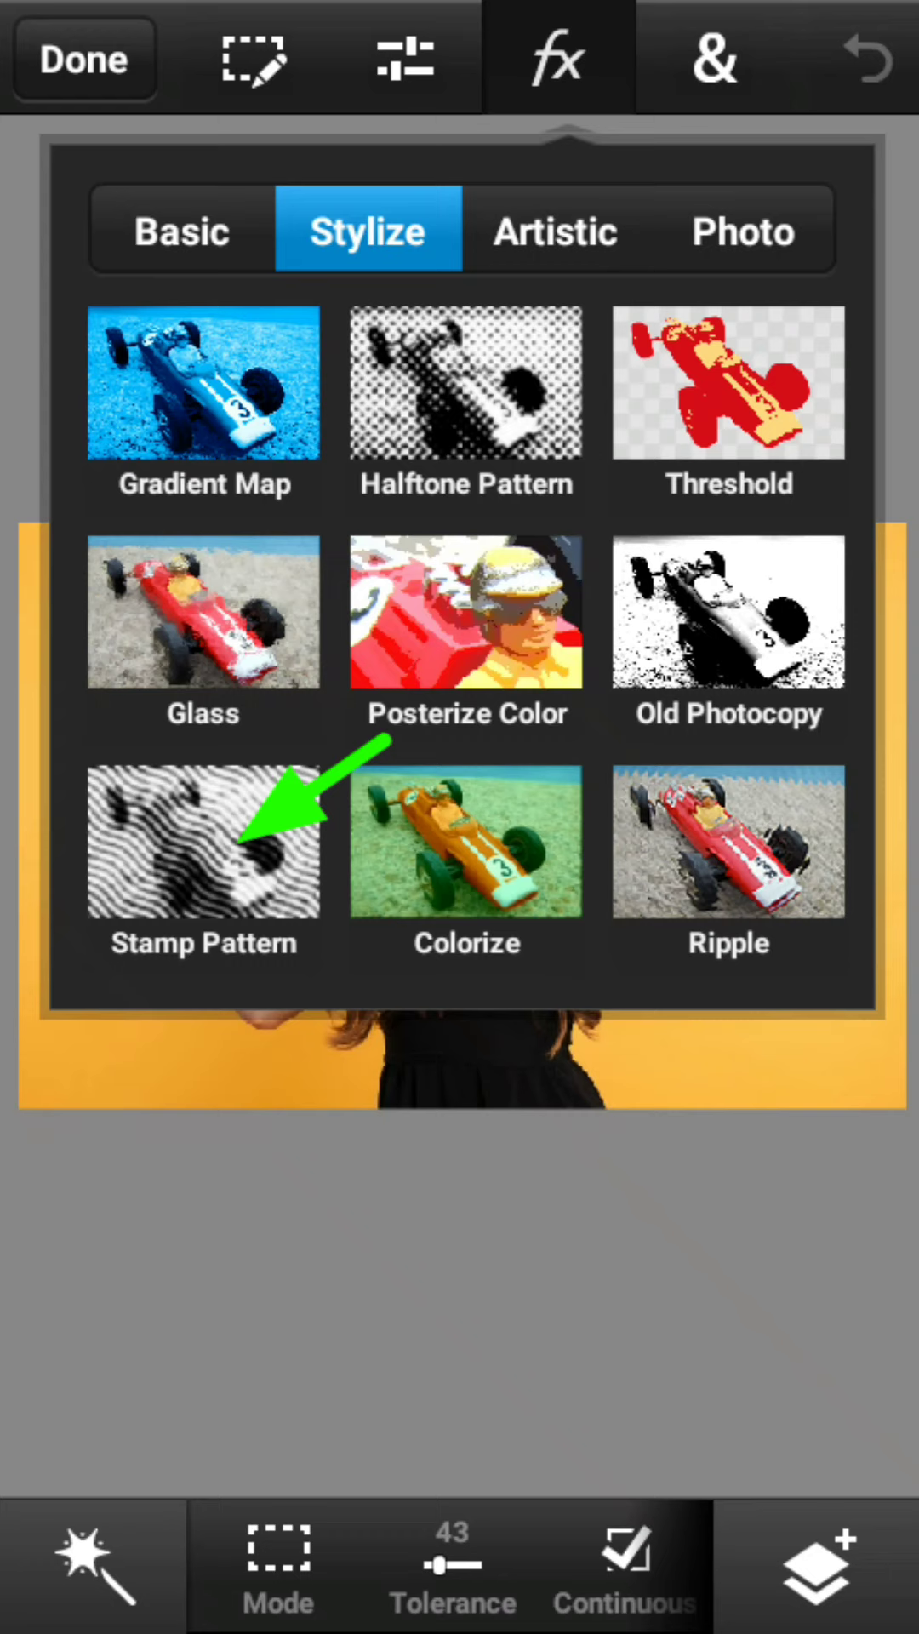
{"action": "left_click", "coordinate": [204, 842]}
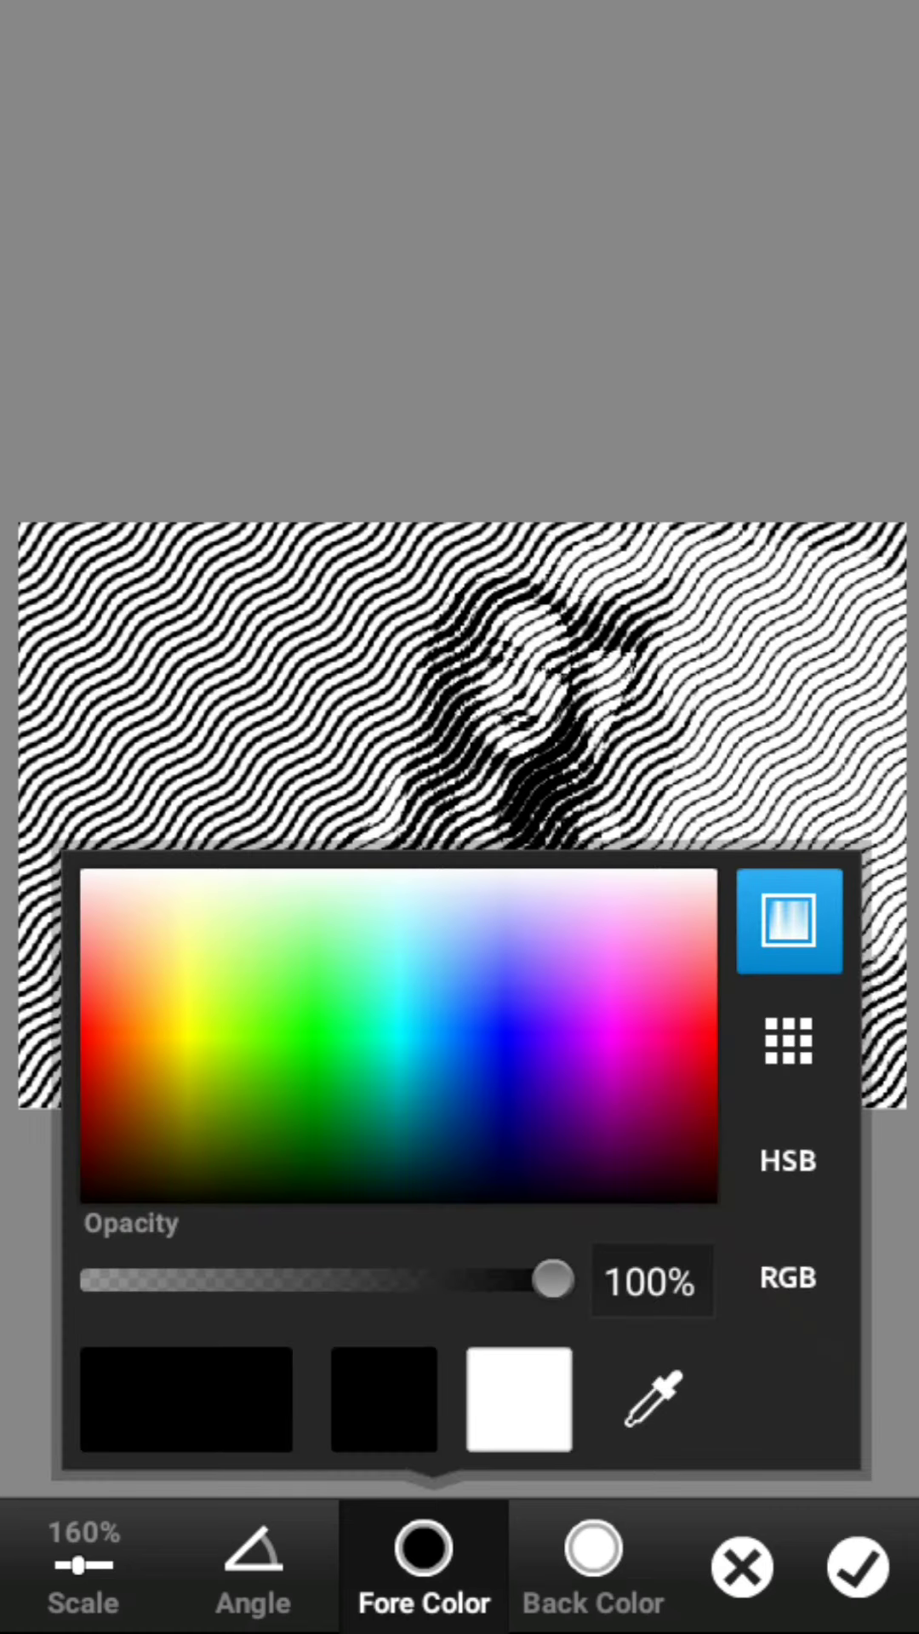
Step: Preview yellow-green, mint, pale cyan, lavender and light blue as stamp line colours
{"action": "left_click", "coordinate": [204, 979]}
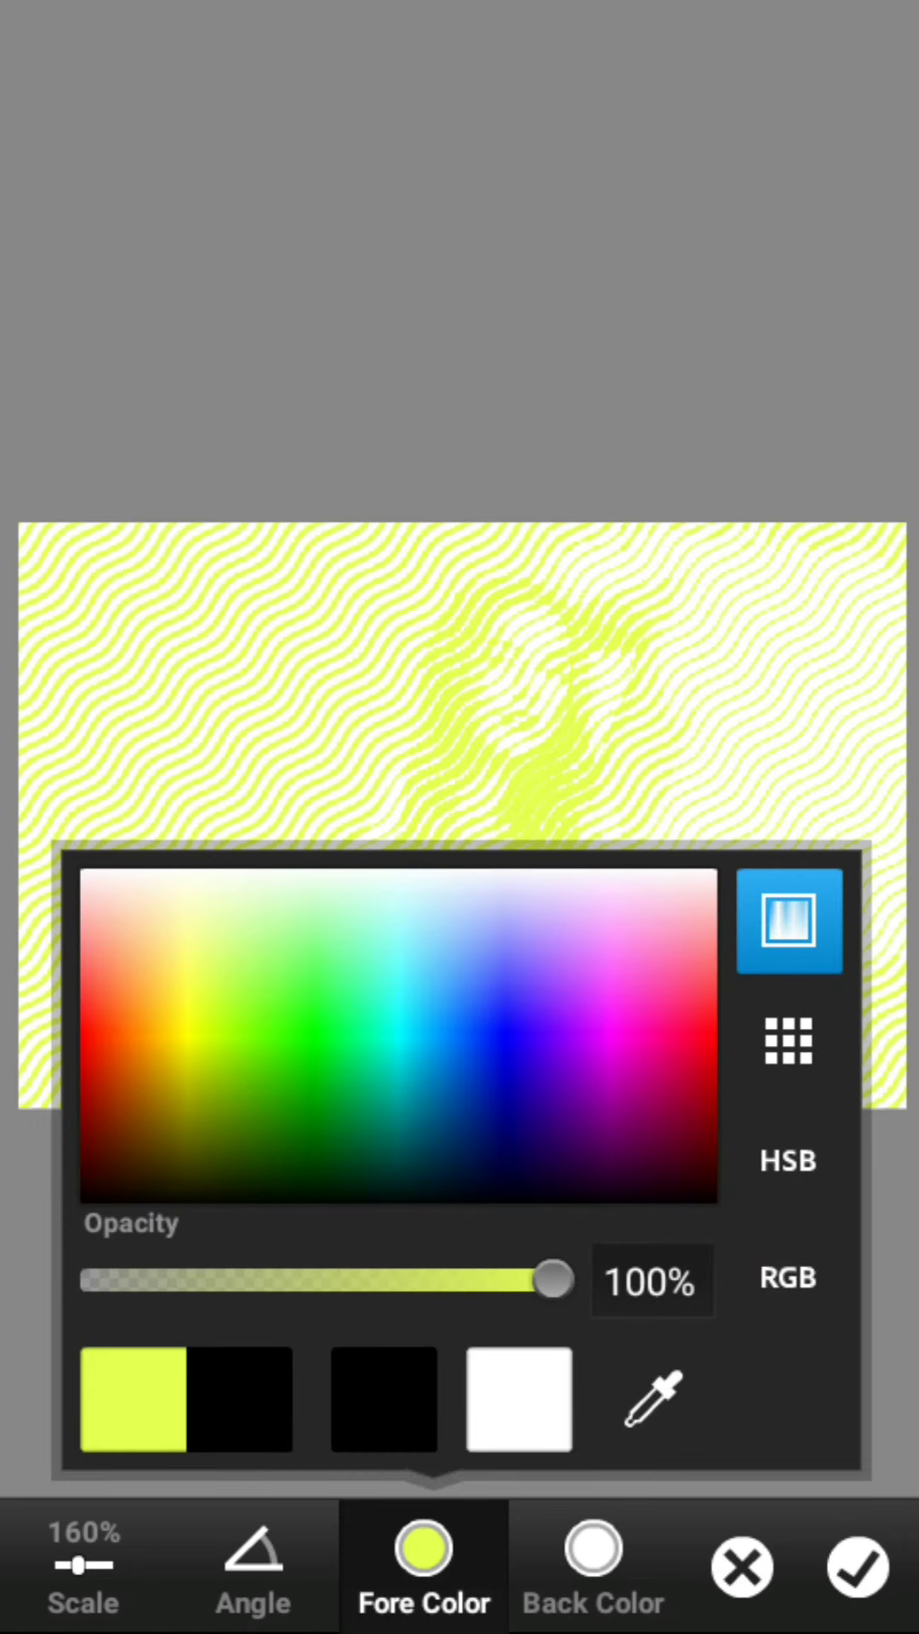
{"action": "left_click", "coordinate": [379, 920]}
{"action": "left_click", "coordinate": [393, 889]}
{"action": "left_click", "coordinate": [396, 879]}
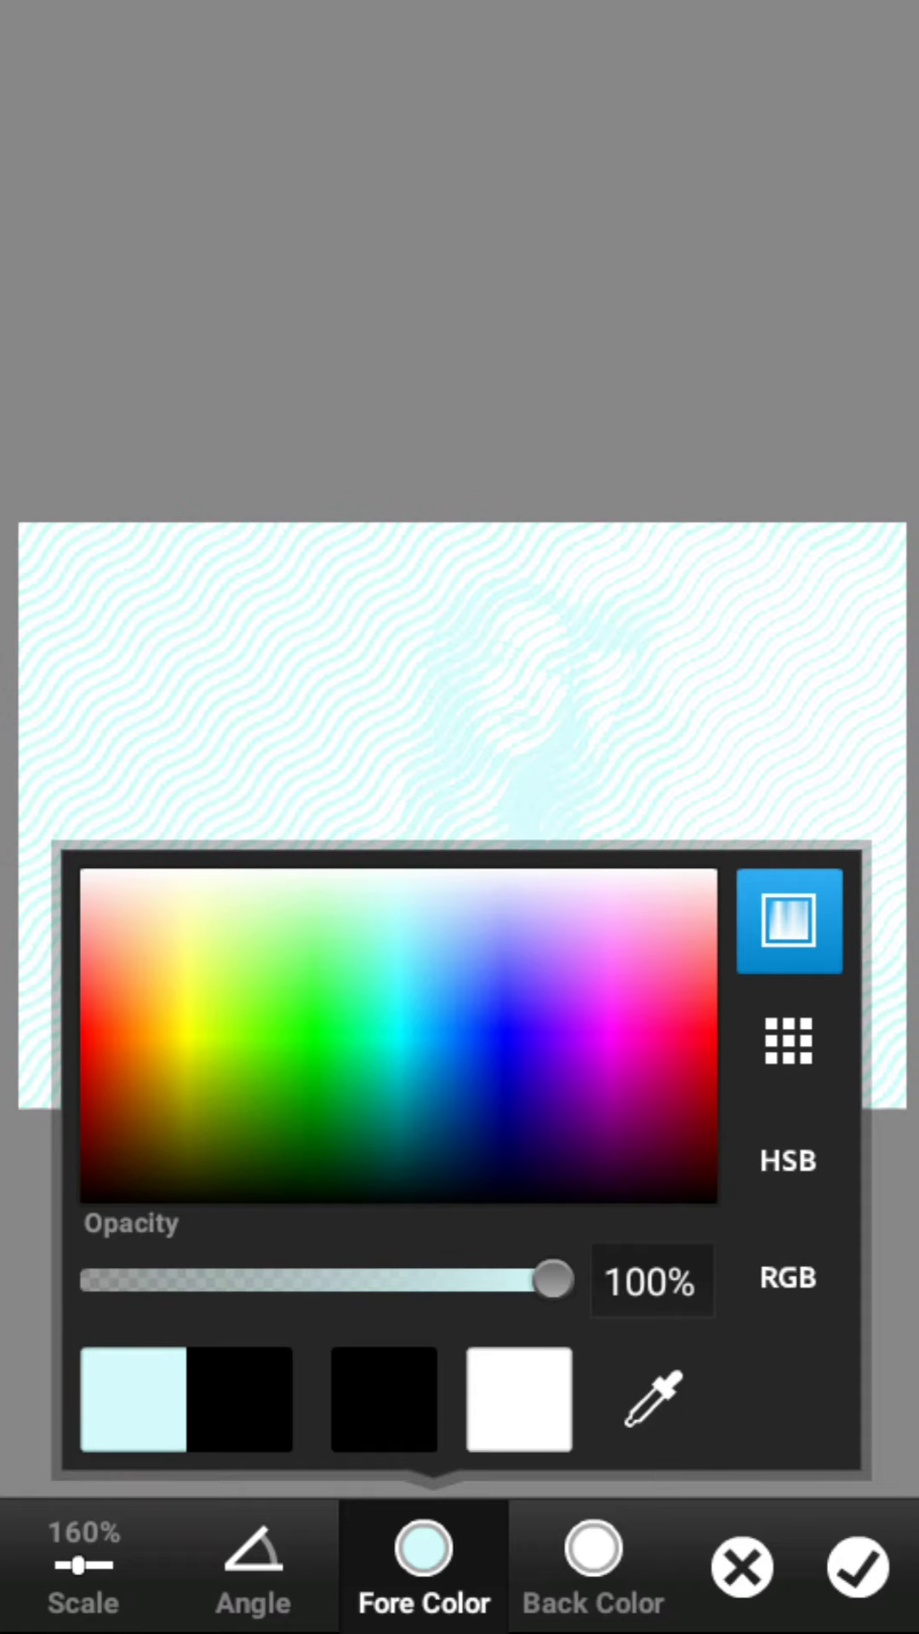
{"action": "left_click_drag", "start_coordinate": [493, 945], "coordinate": [511, 881]}
{"action": "left_click", "coordinate": [466, 971]}
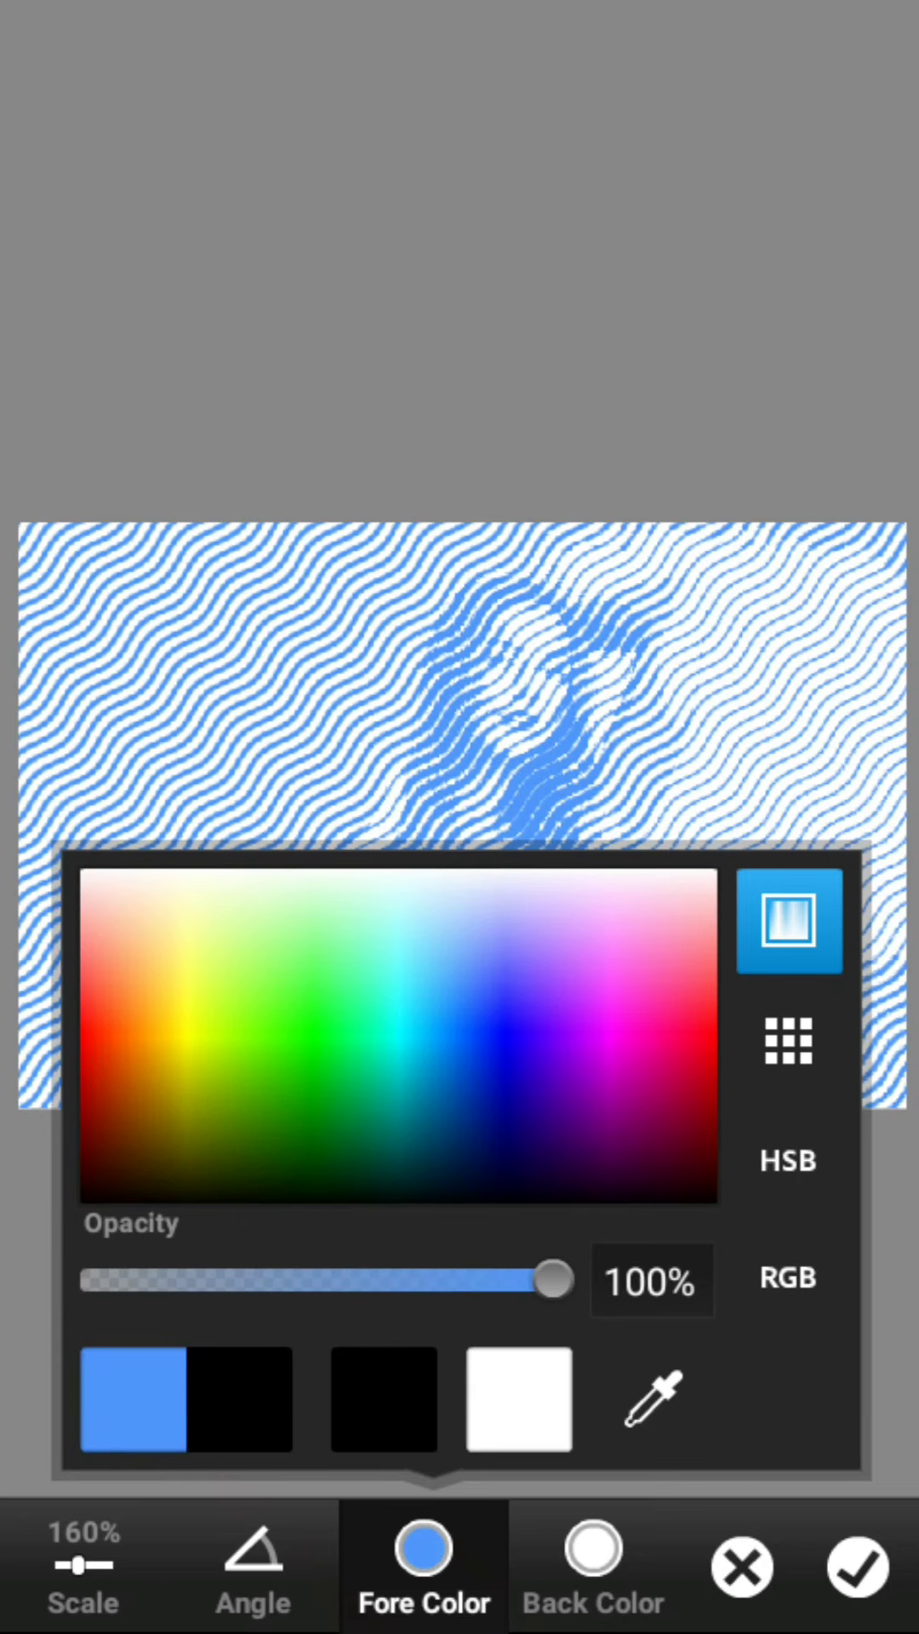
Step: Try salmon, brown, teal, purple and pink lines, then settle on cyan
{"action": "left_click", "coordinate": [98, 958]}
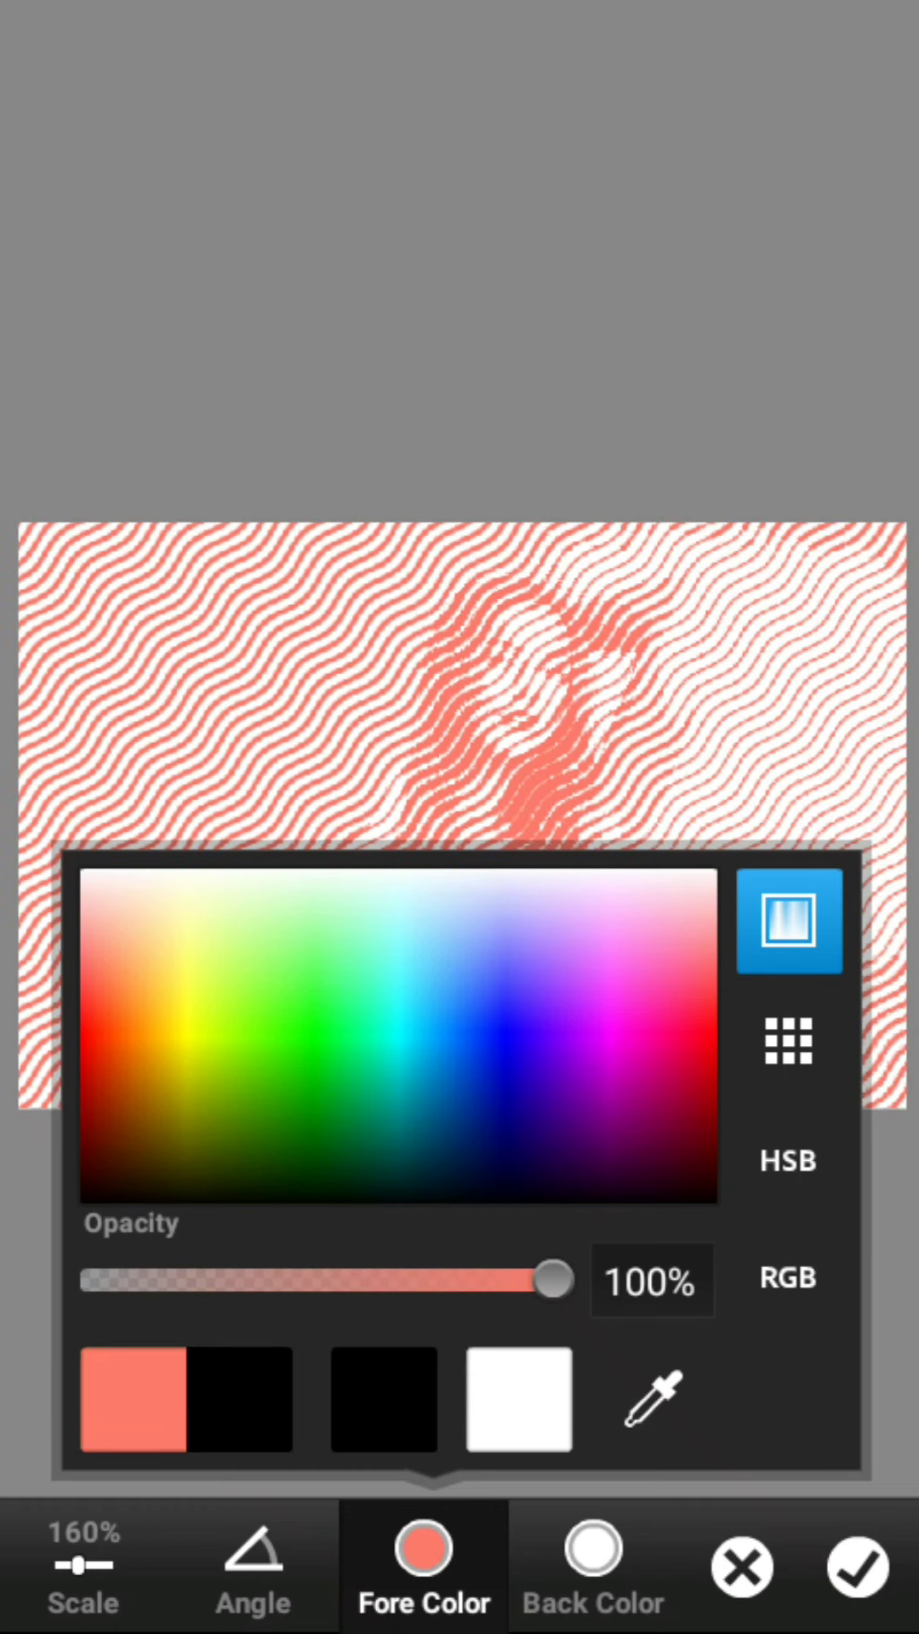
{"action": "left_click", "coordinate": [140, 1115]}
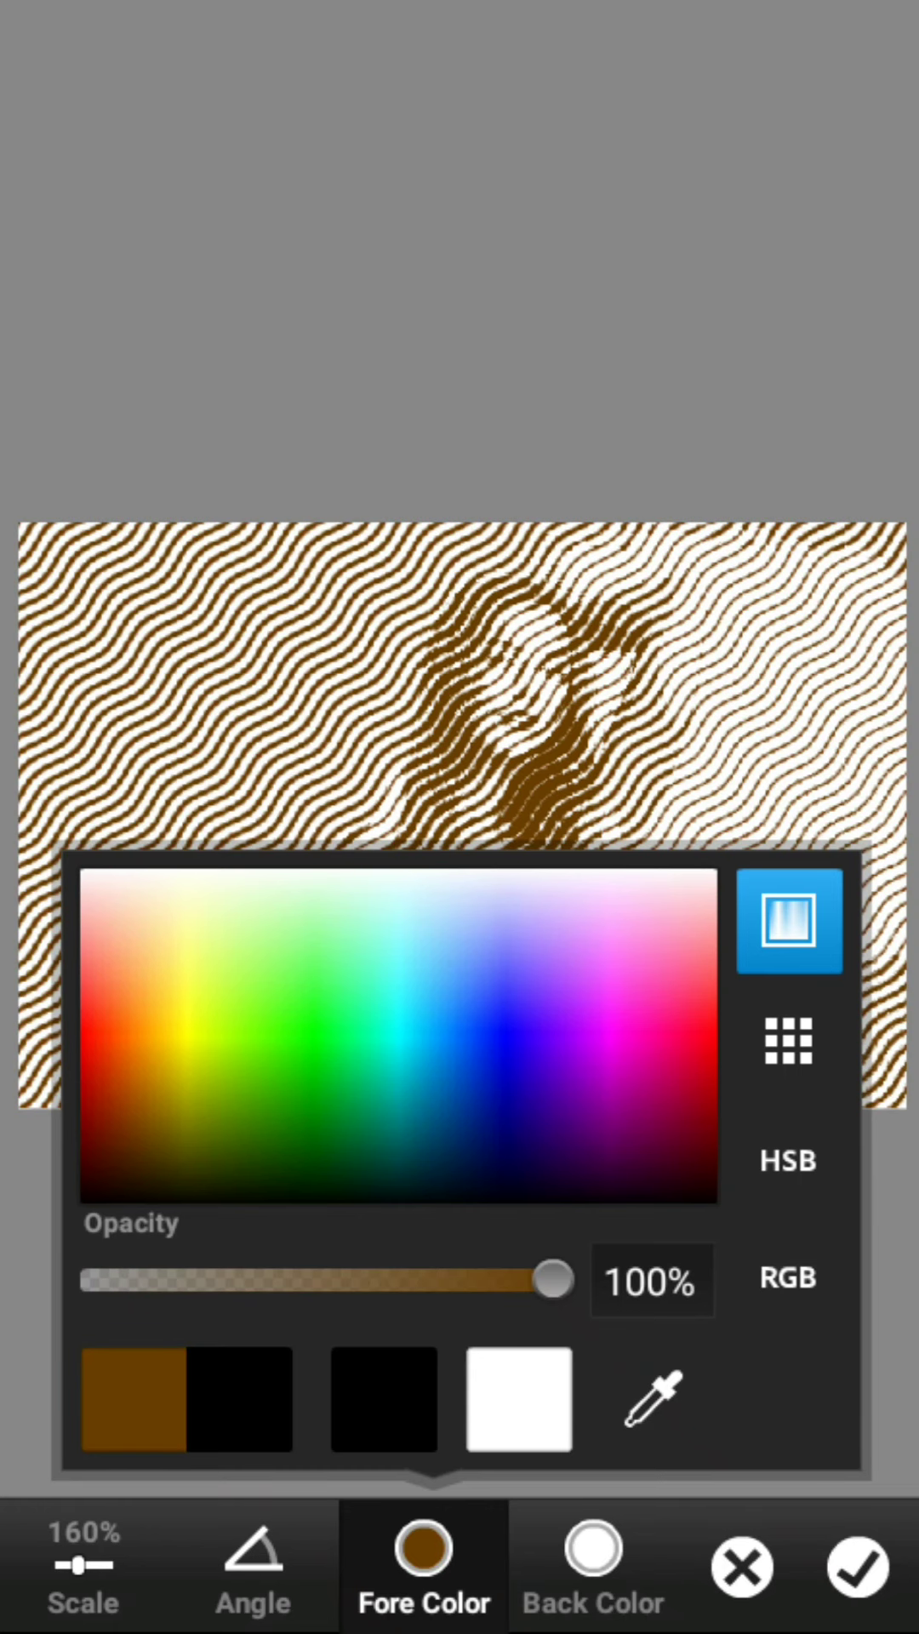
{"action": "left_click", "coordinate": [400, 1081]}
{"action": "left_click", "coordinate": [586, 1034]}
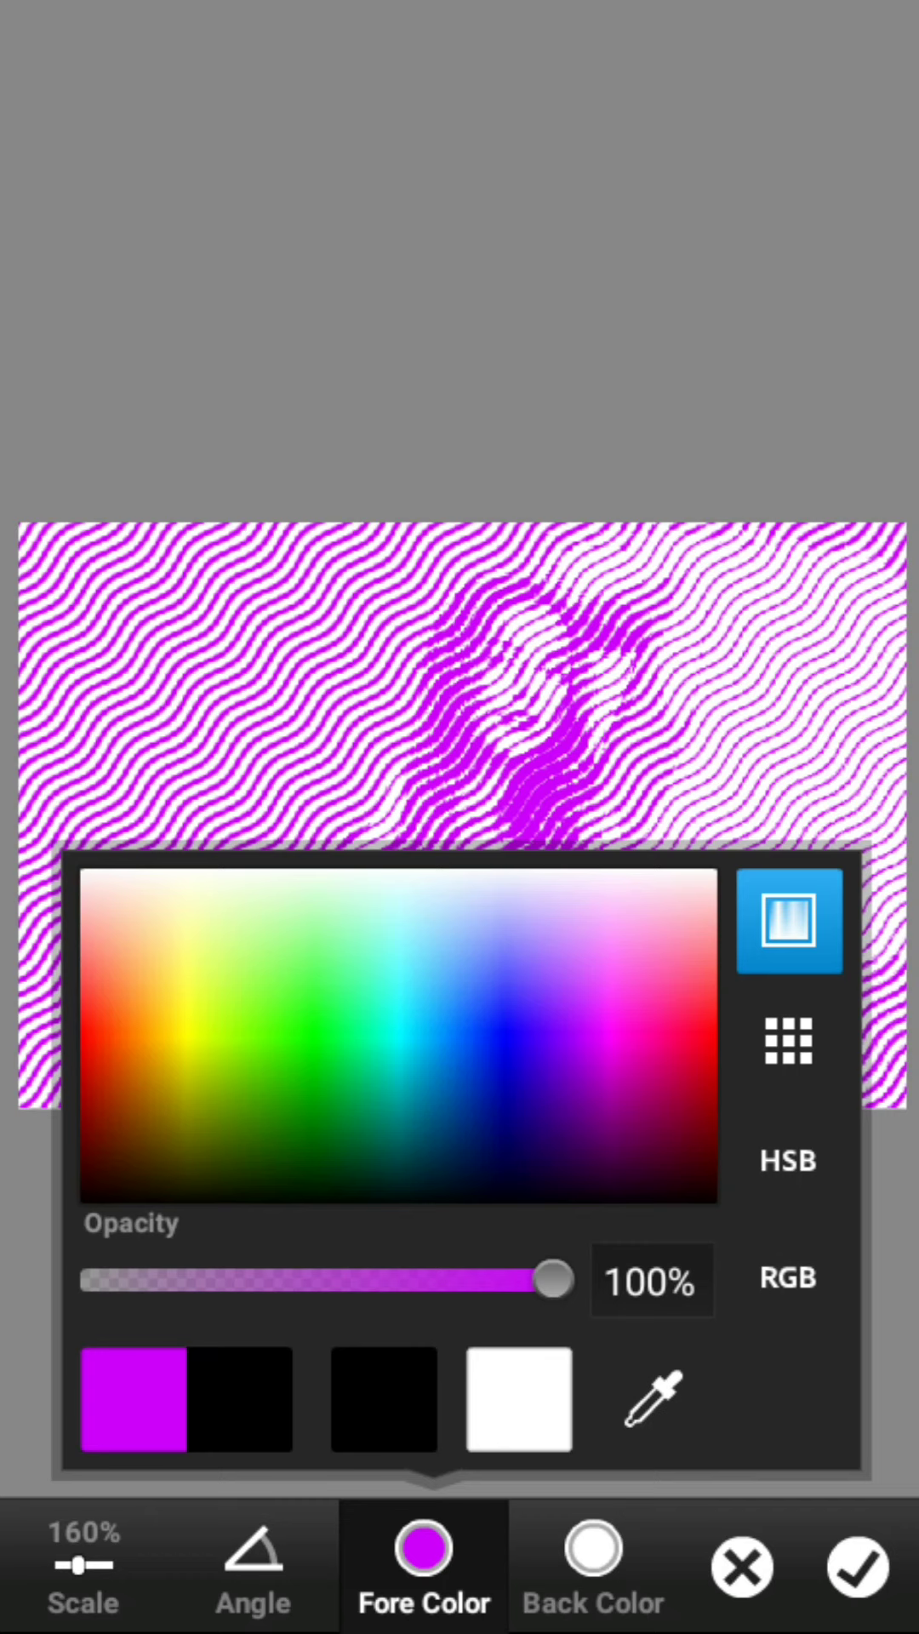
{"action": "left_click", "coordinate": [703, 957]}
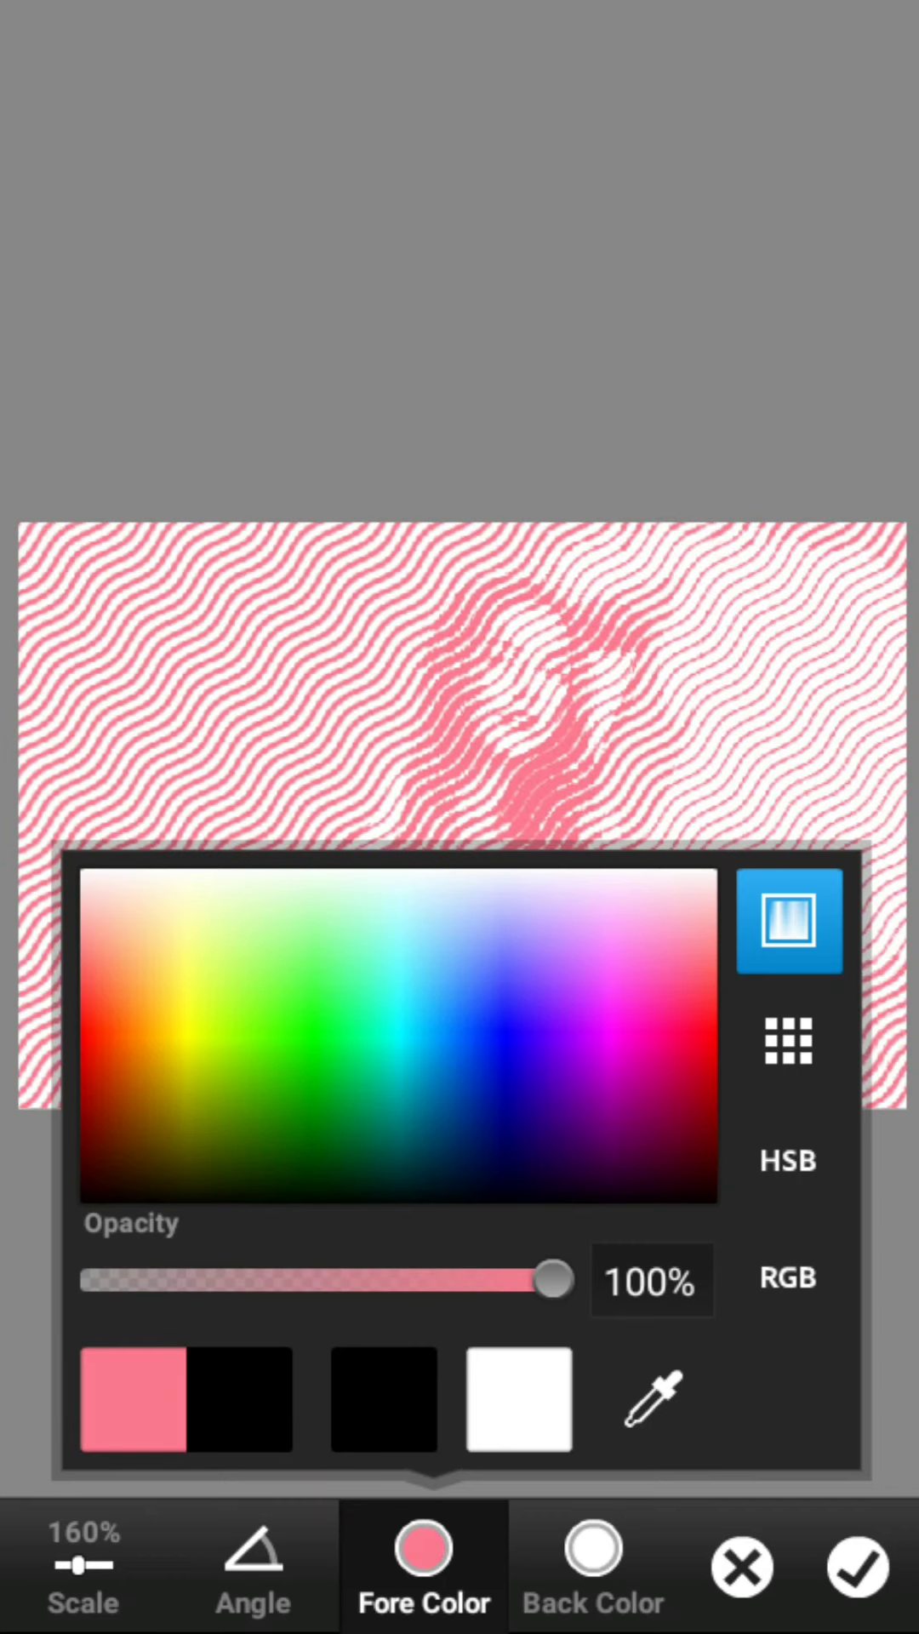
{"action": "left_click", "coordinate": [549, 954]}
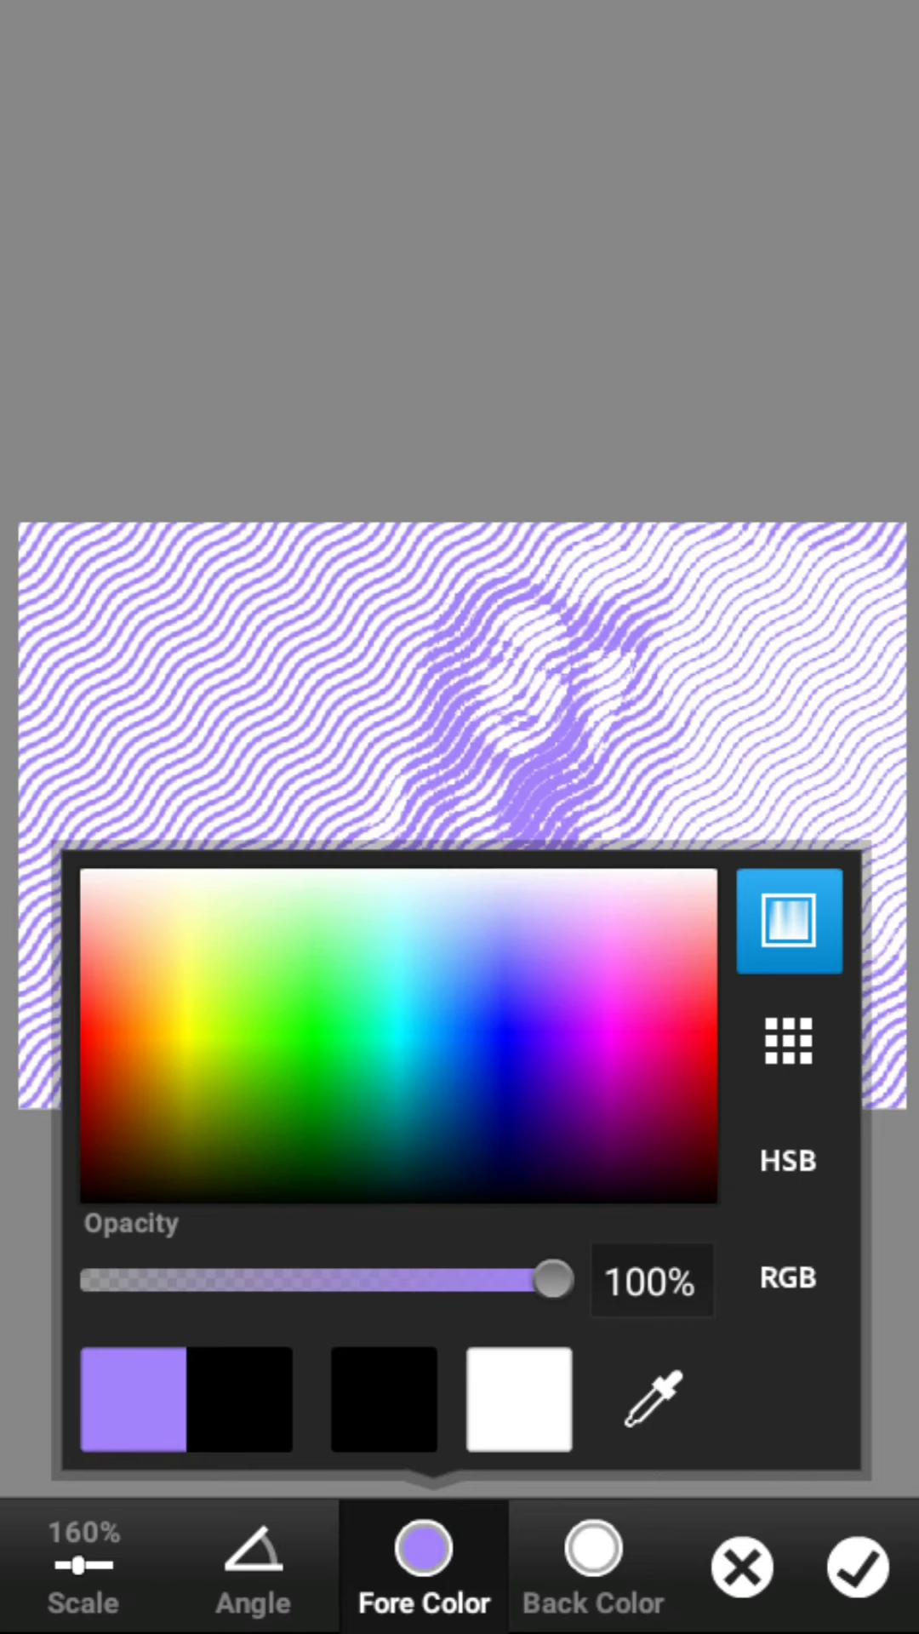
{"action": "left_click", "coordinate": [400, 1017]}
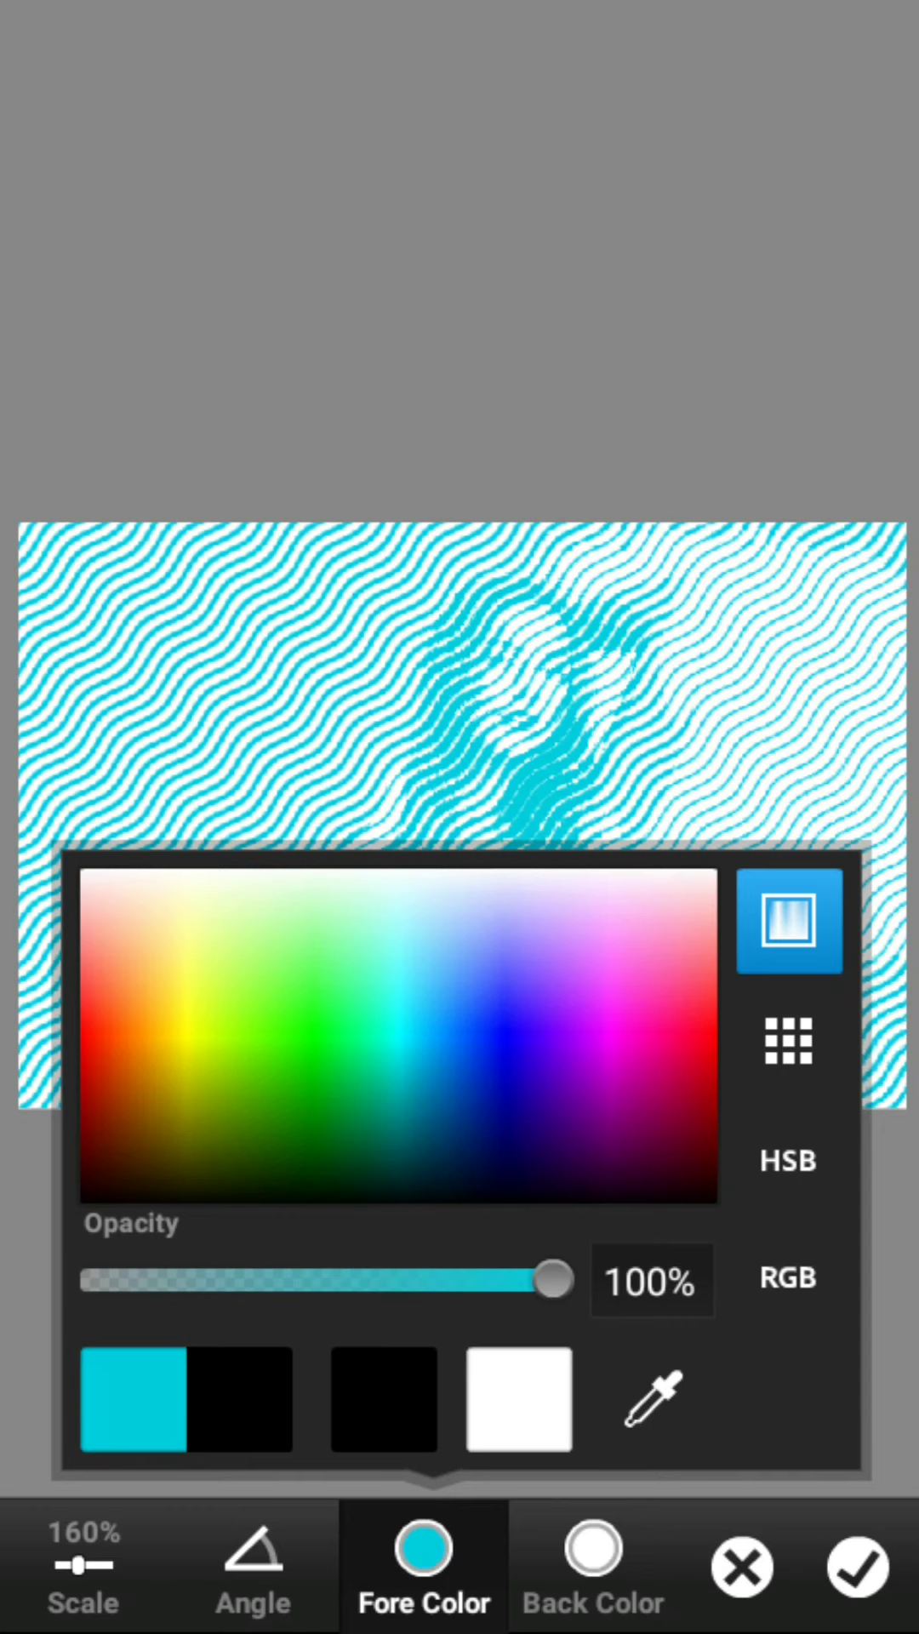
Step: Make the pattern background peach after trying light blue, purple, periwinkle and greens
{"action": "left_click", "coordinate": [594, 1566]}
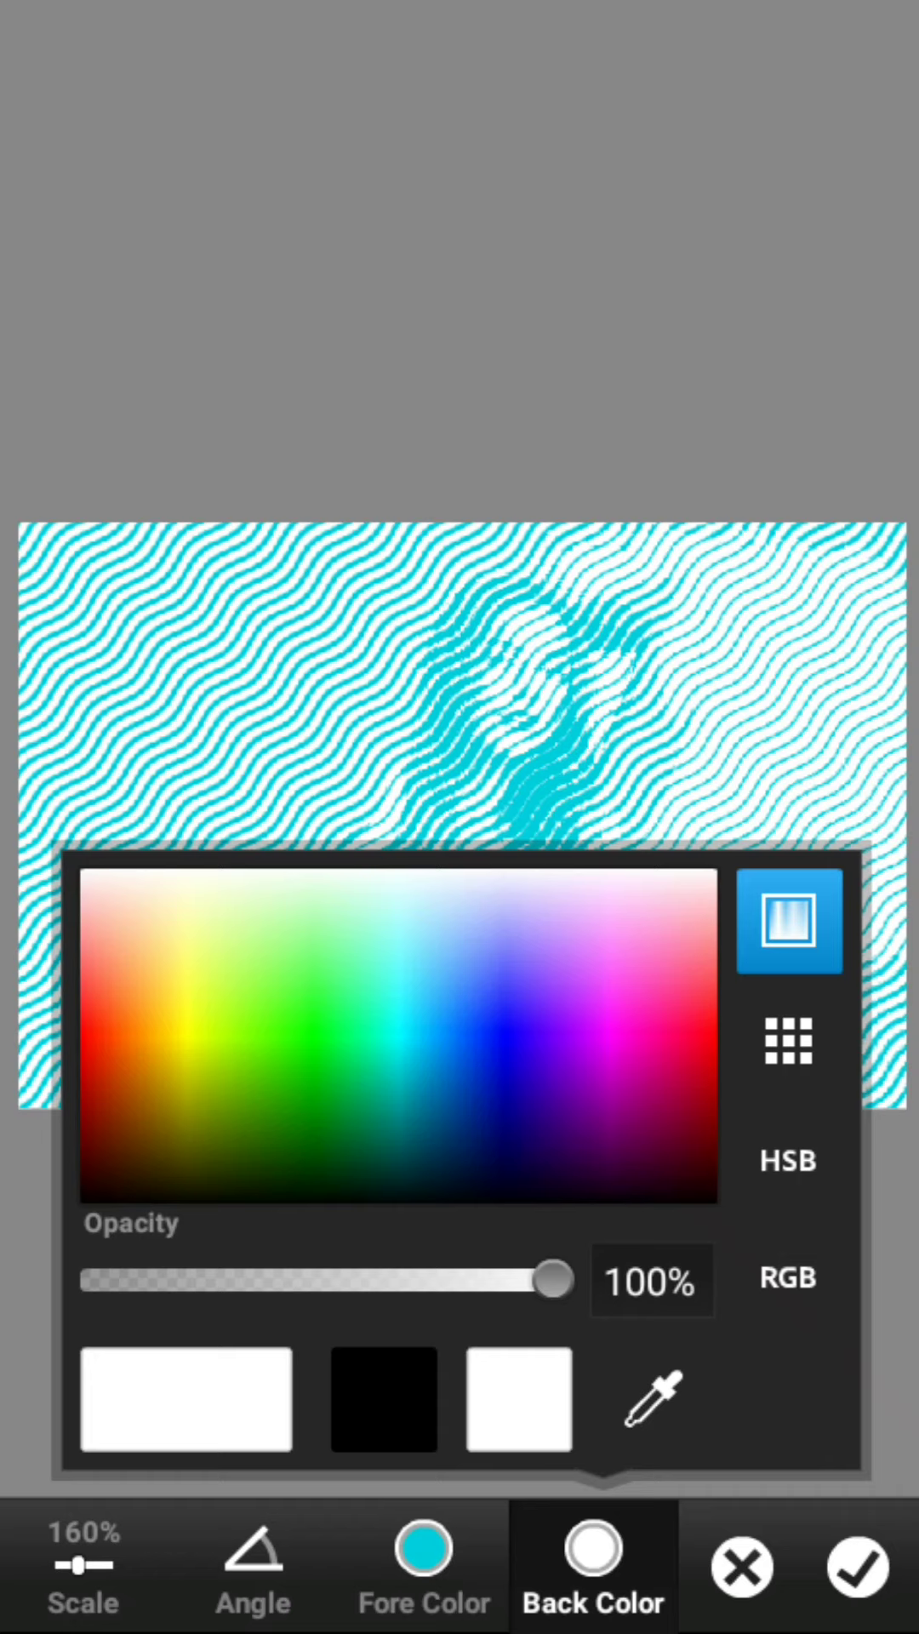
{"action": "left_click", "coordinate": [438, 835]}
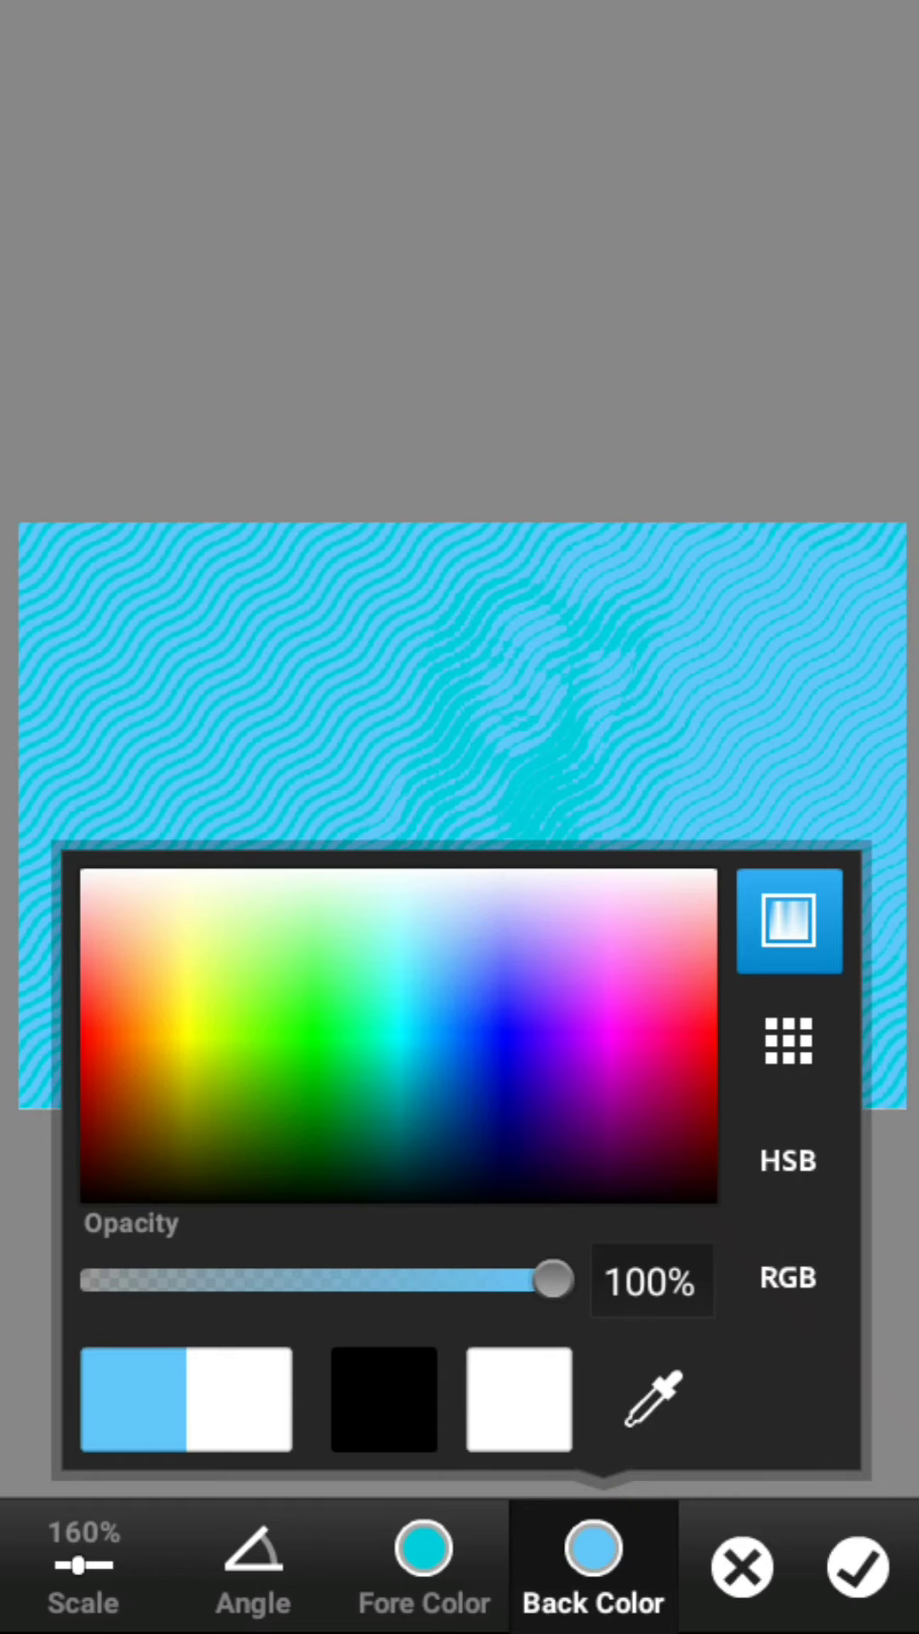
{"action": "left_click", "coordinate": [568, 919]}
{"action": "left_click", "coordinate": [509, 945]}
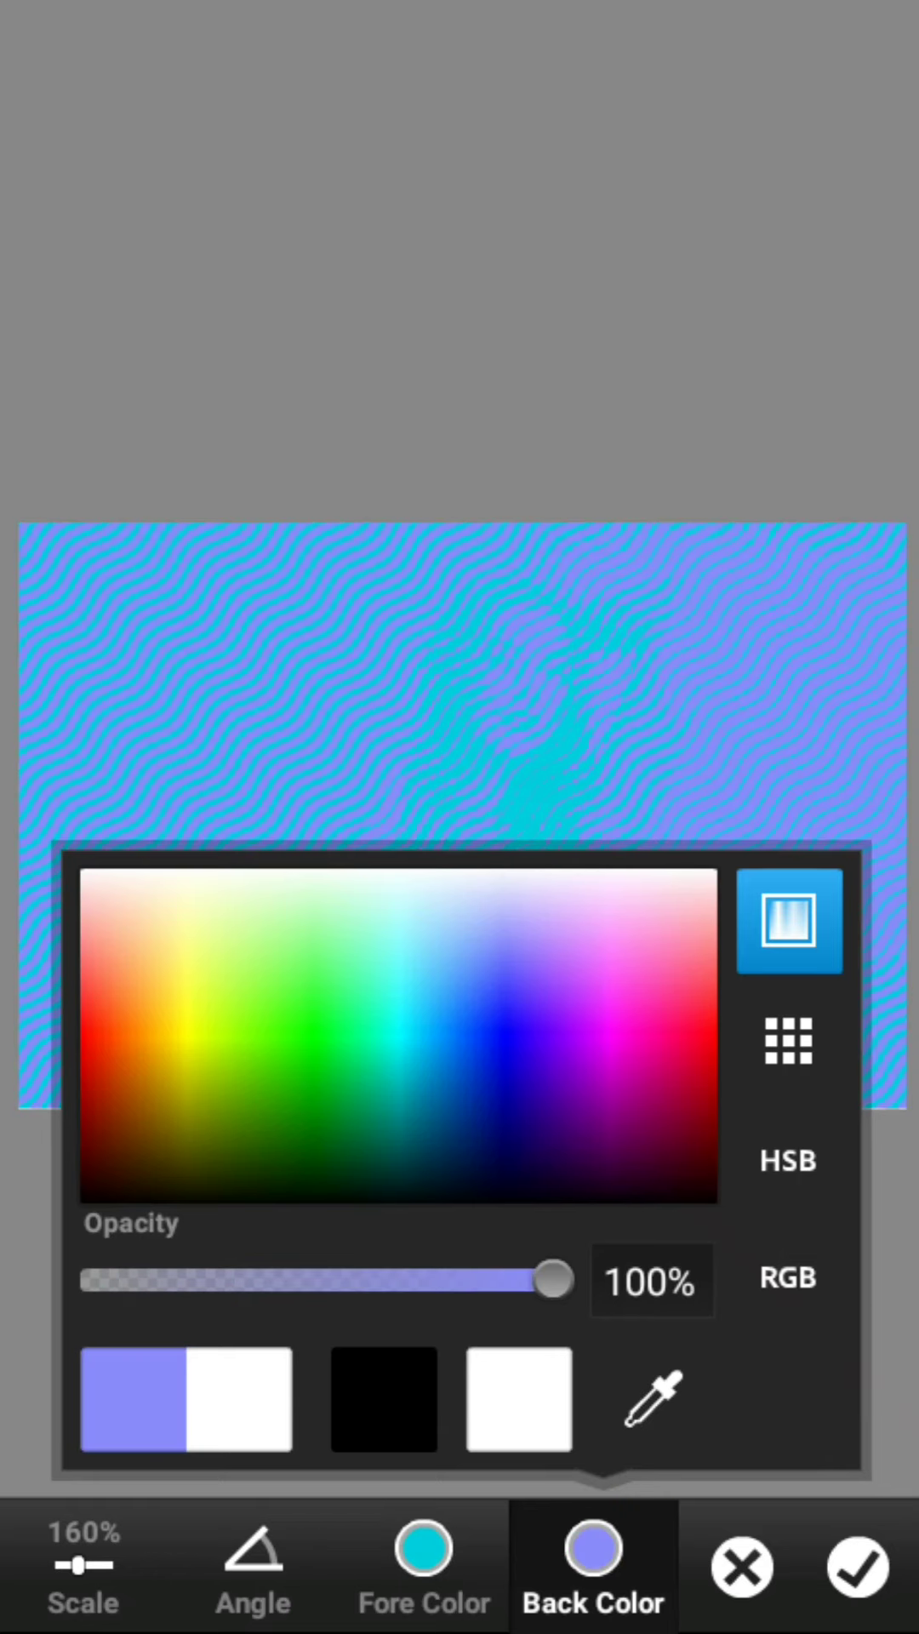
{"action": "left_click", "coordinate": [329, 928]}
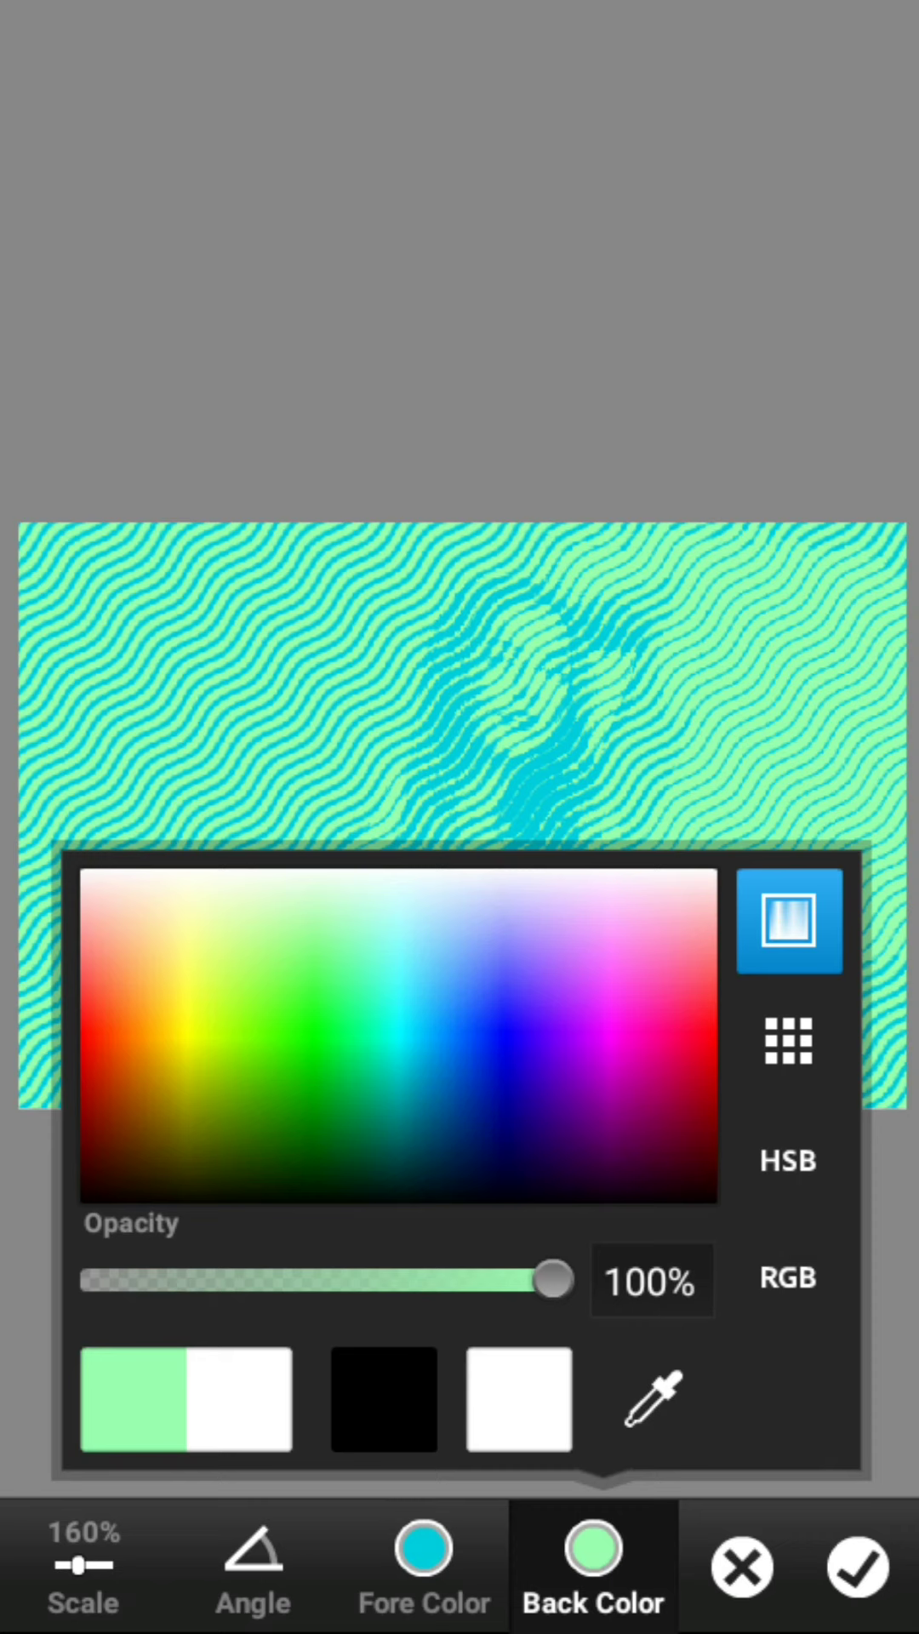
{"action": "left_click", "coordinate": [234, 936]}
{"action": "left_click", "coordinate": [165, 932]}
{"action": "left_click", "coordinate": [423, 1566]}
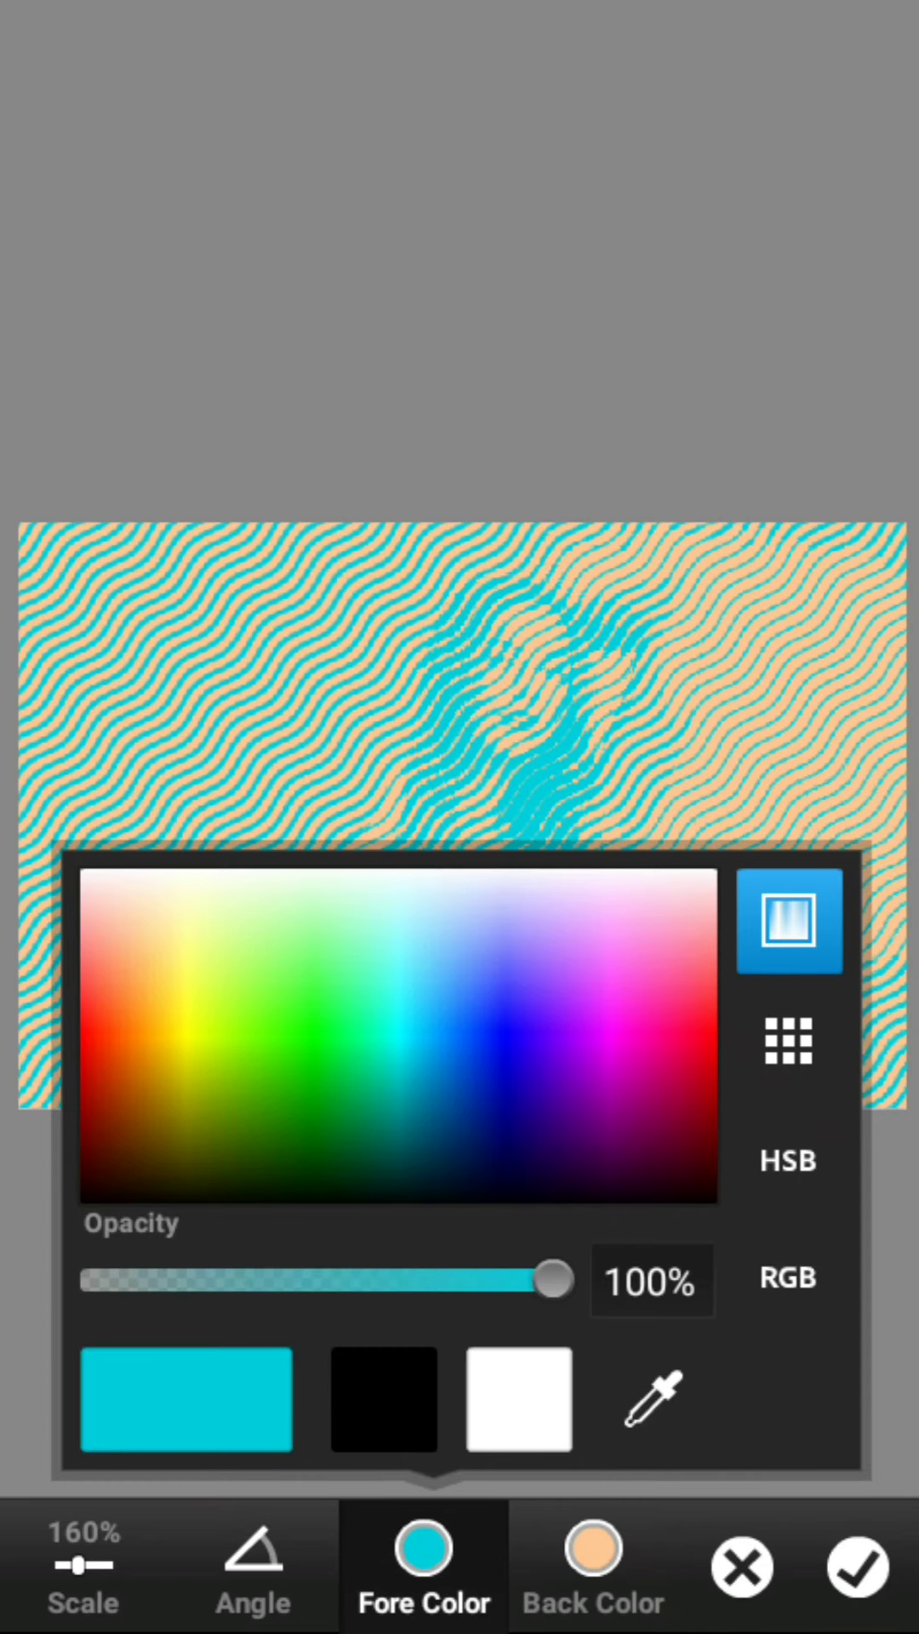
Step: Change the stamp lines from cyan to deep blue after trying several purples
{"action": "left_click", "coordinate": [562, 945]}
{"action": "left_click", "coordinate": [557, 944]}
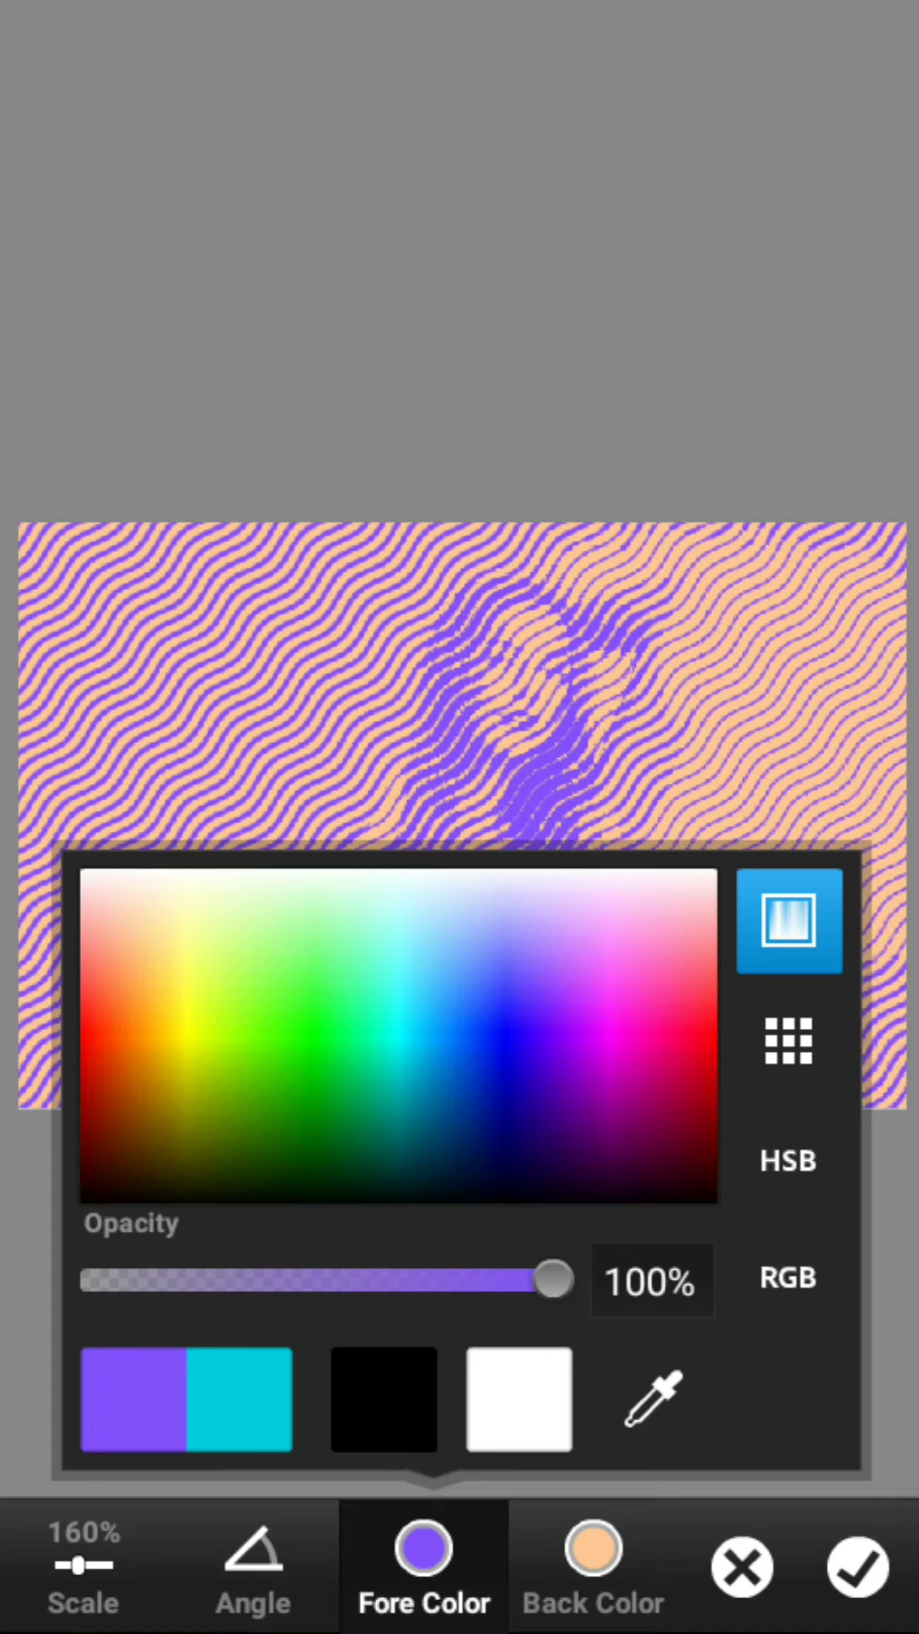
{"action": "left_click", "coordinate": [584, 941]}
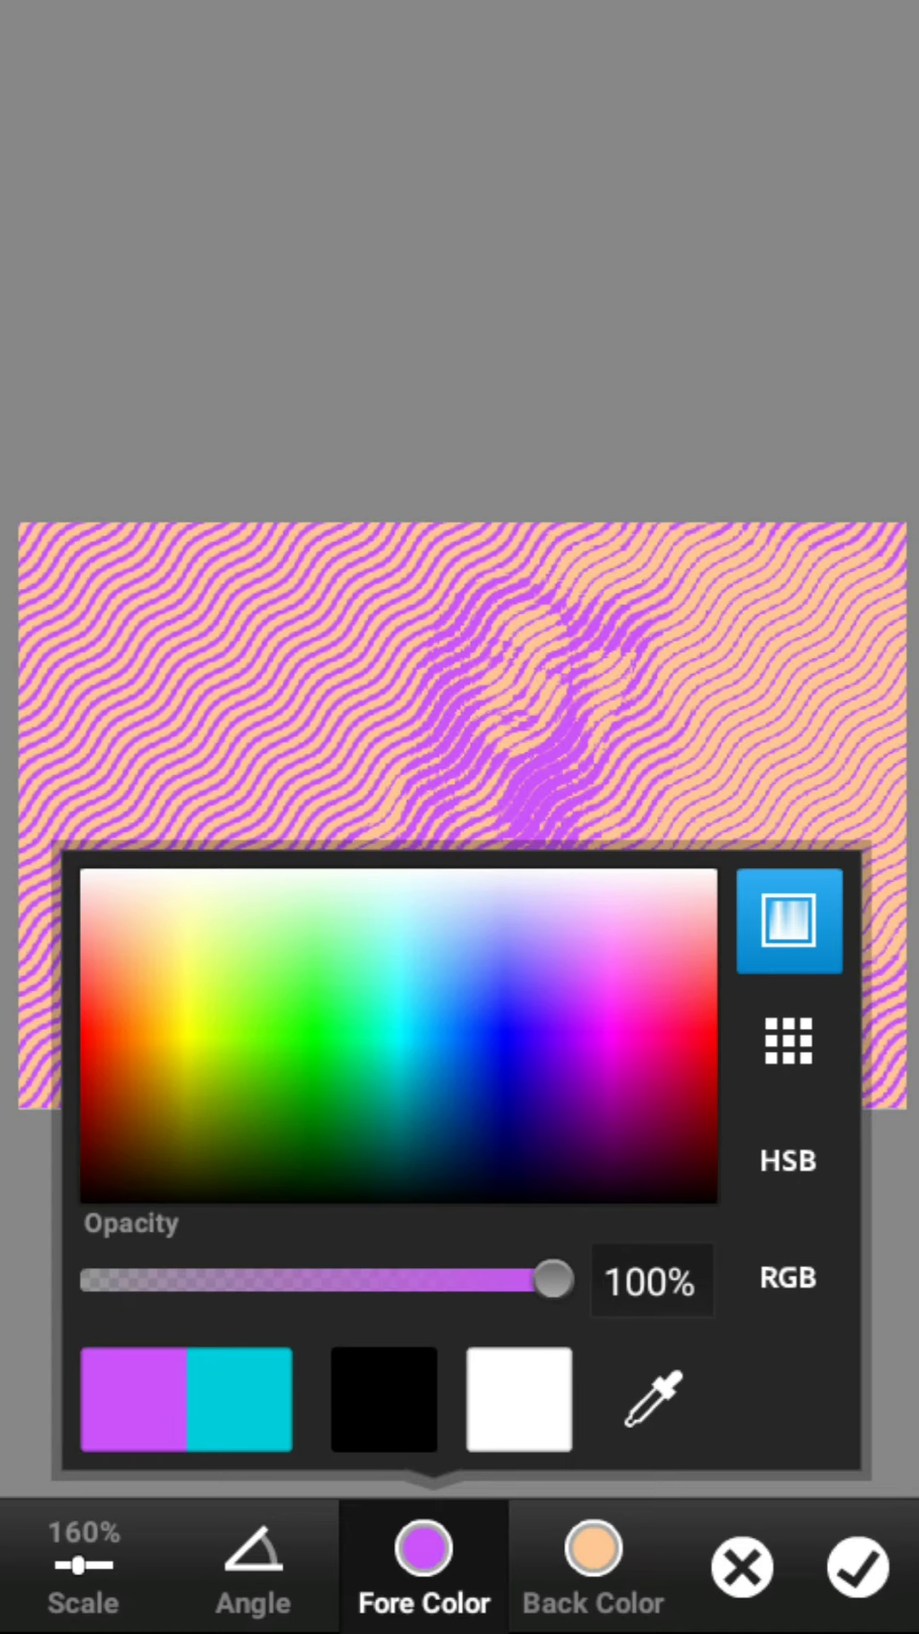
{"action": "left_click", "coordinate": [549, 945]}
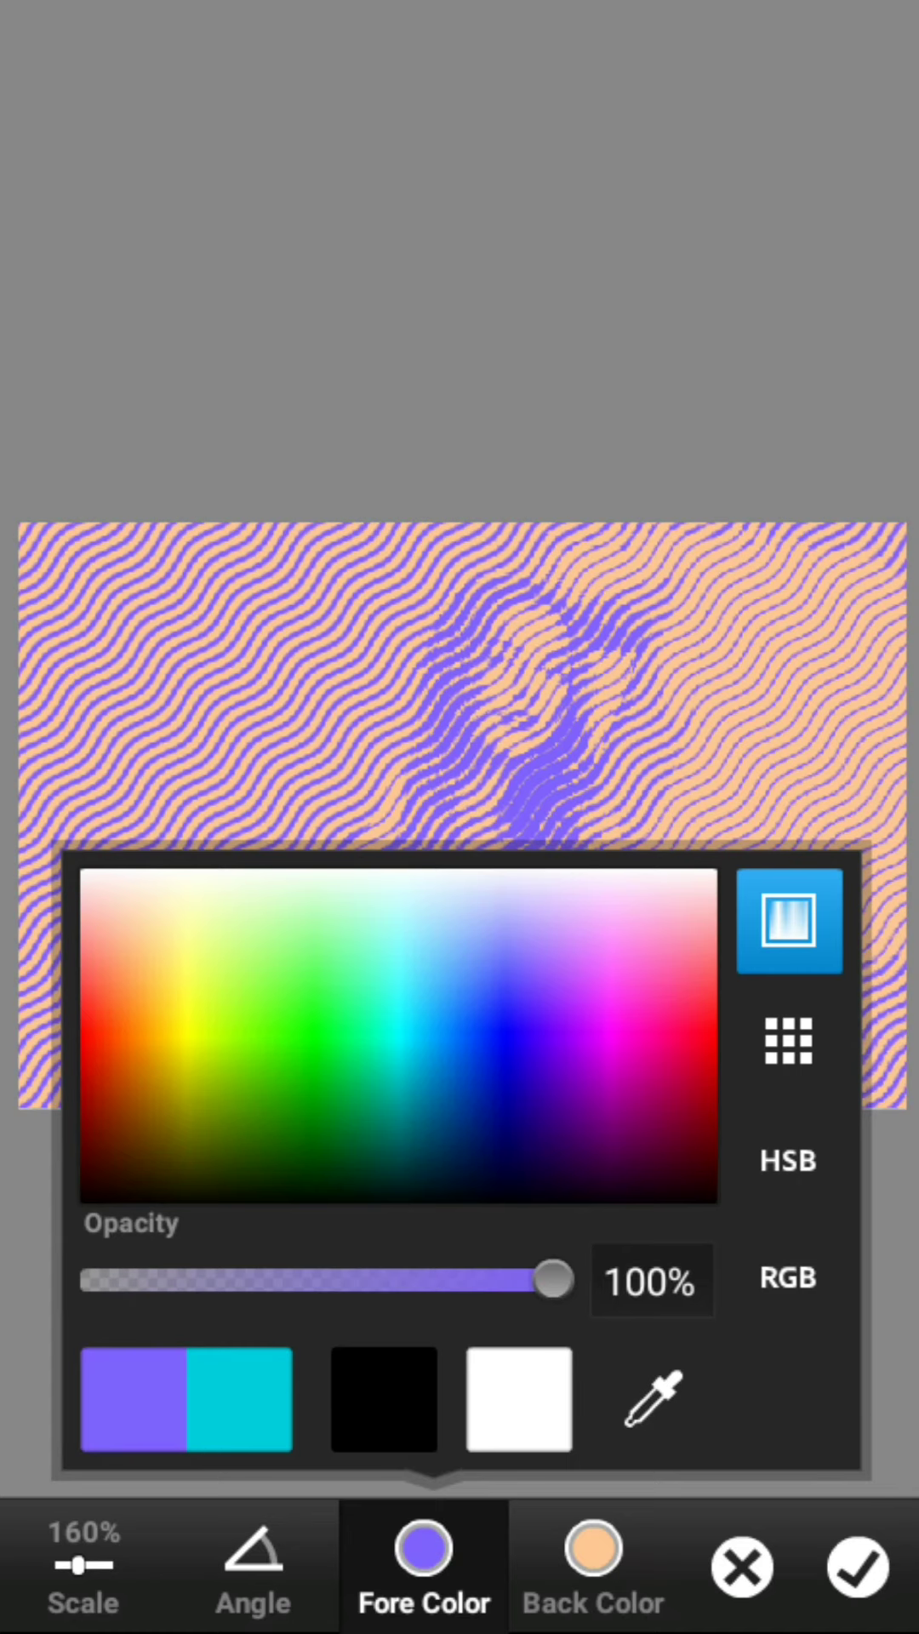
{"action": "left_click", "coordinate": [481, 936]}
{"action": "left_click", "coordinate": [545, 941]}
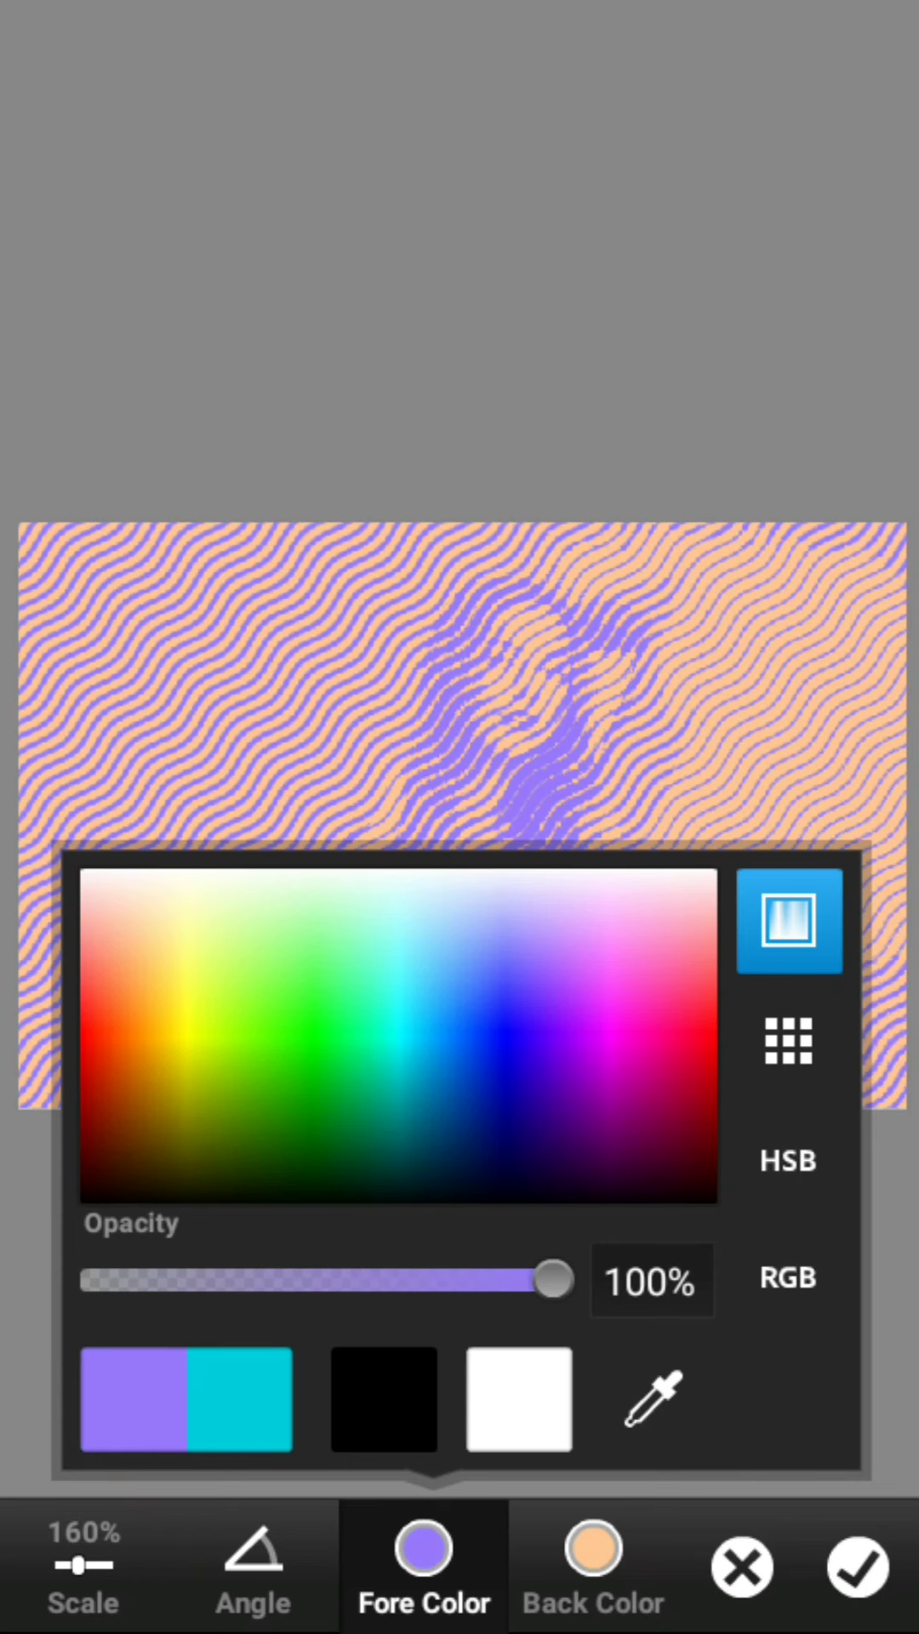
{"action": "left_click", "coordinate": [528, 937]}
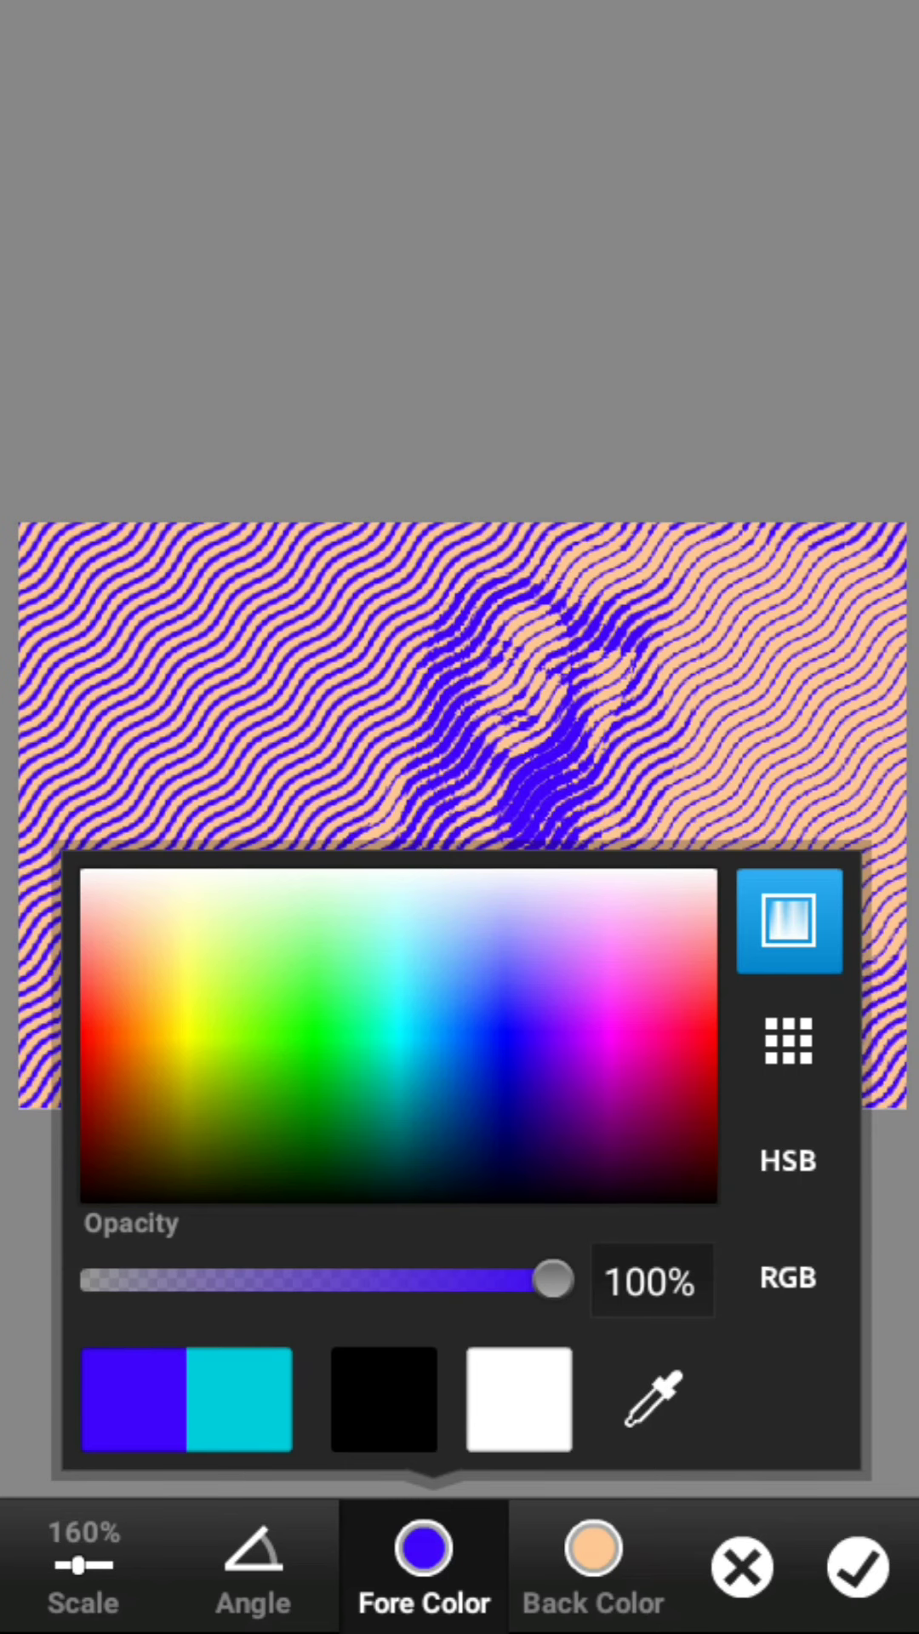
{"action": "left_click", "coordinate": [510, 936]}
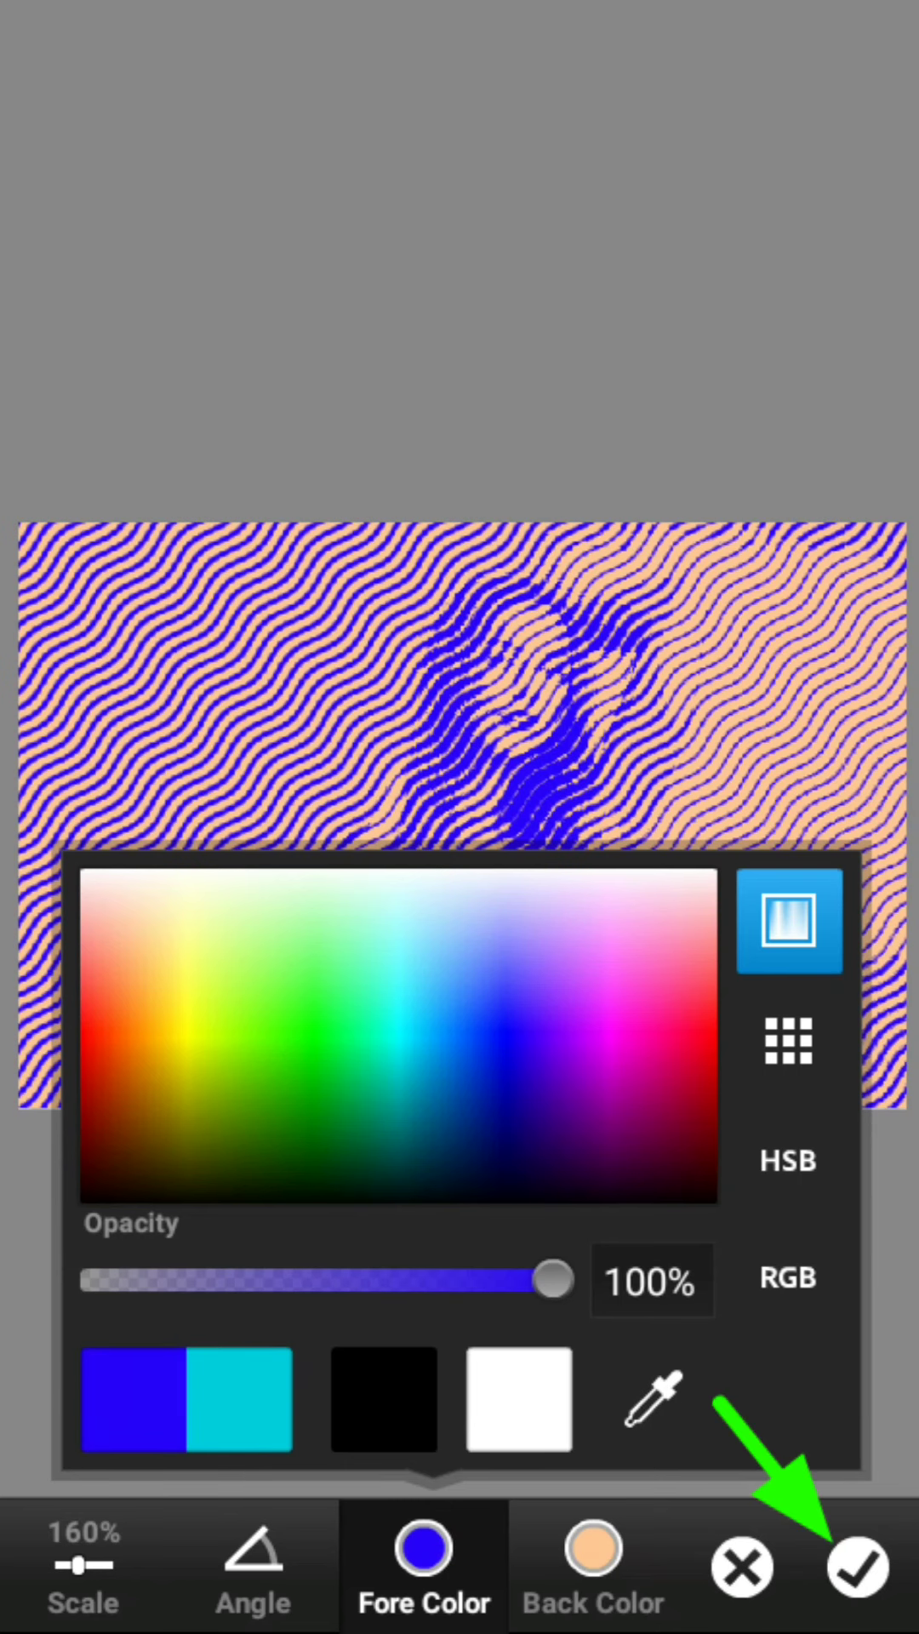
{"action": "left_click", "coordinate": [593, 1570]}
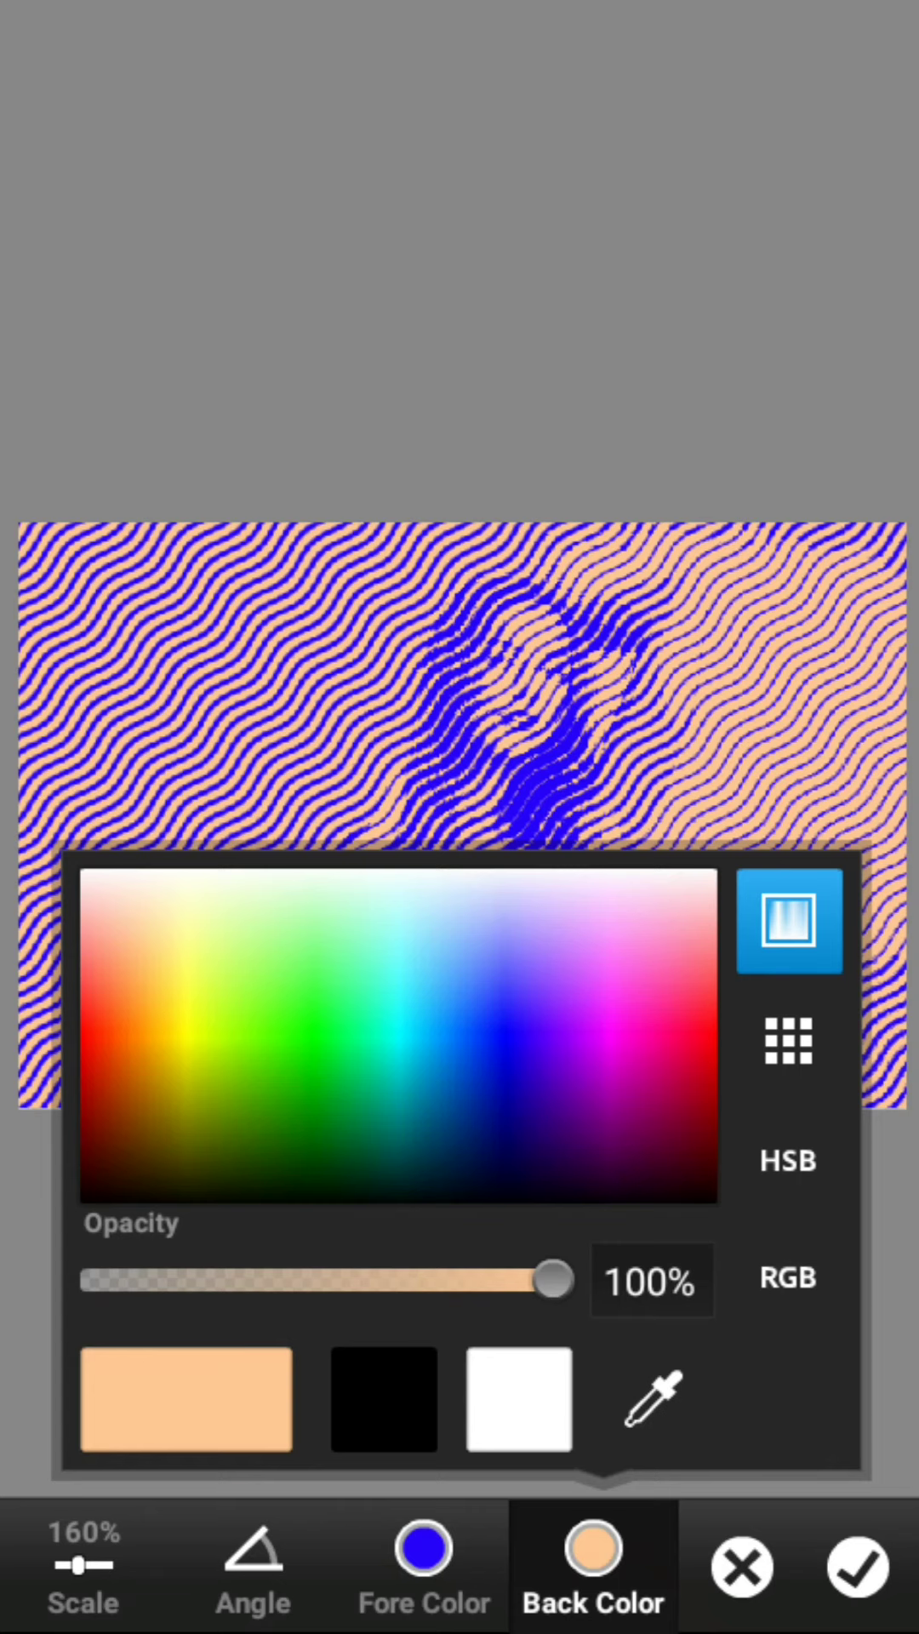
Step: Apply the blue-on-peach stamp effect and reopen the saved Untitled project
{"action": "left_click", "coordinate": [858, 1568]}
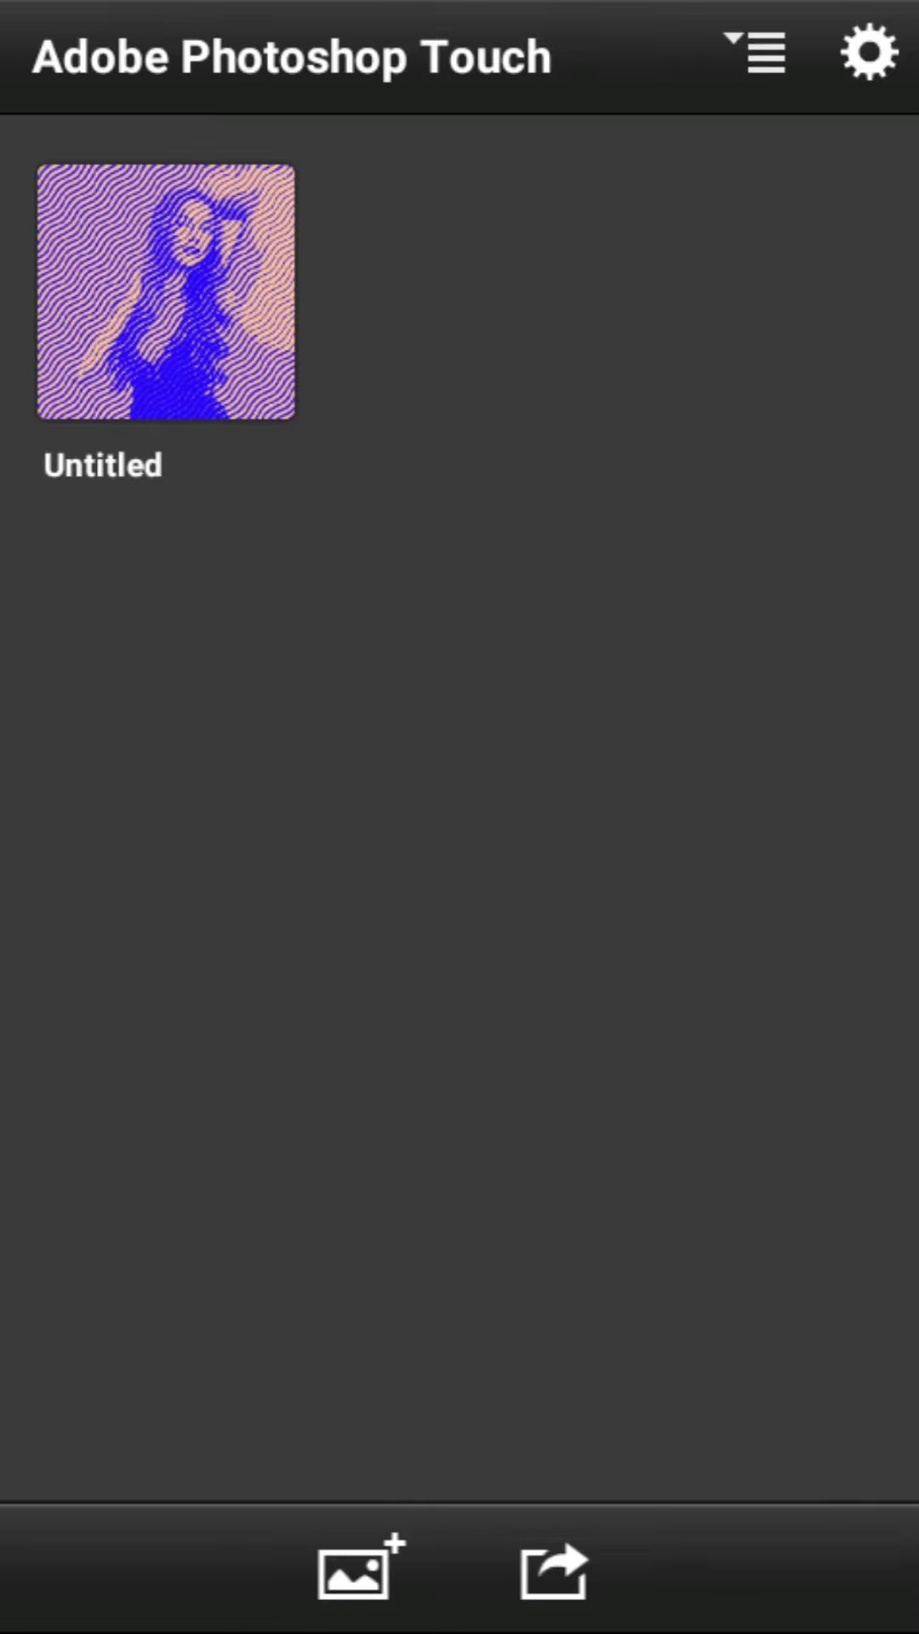
{"action": "left_click", "coordinate": [166, 292]}
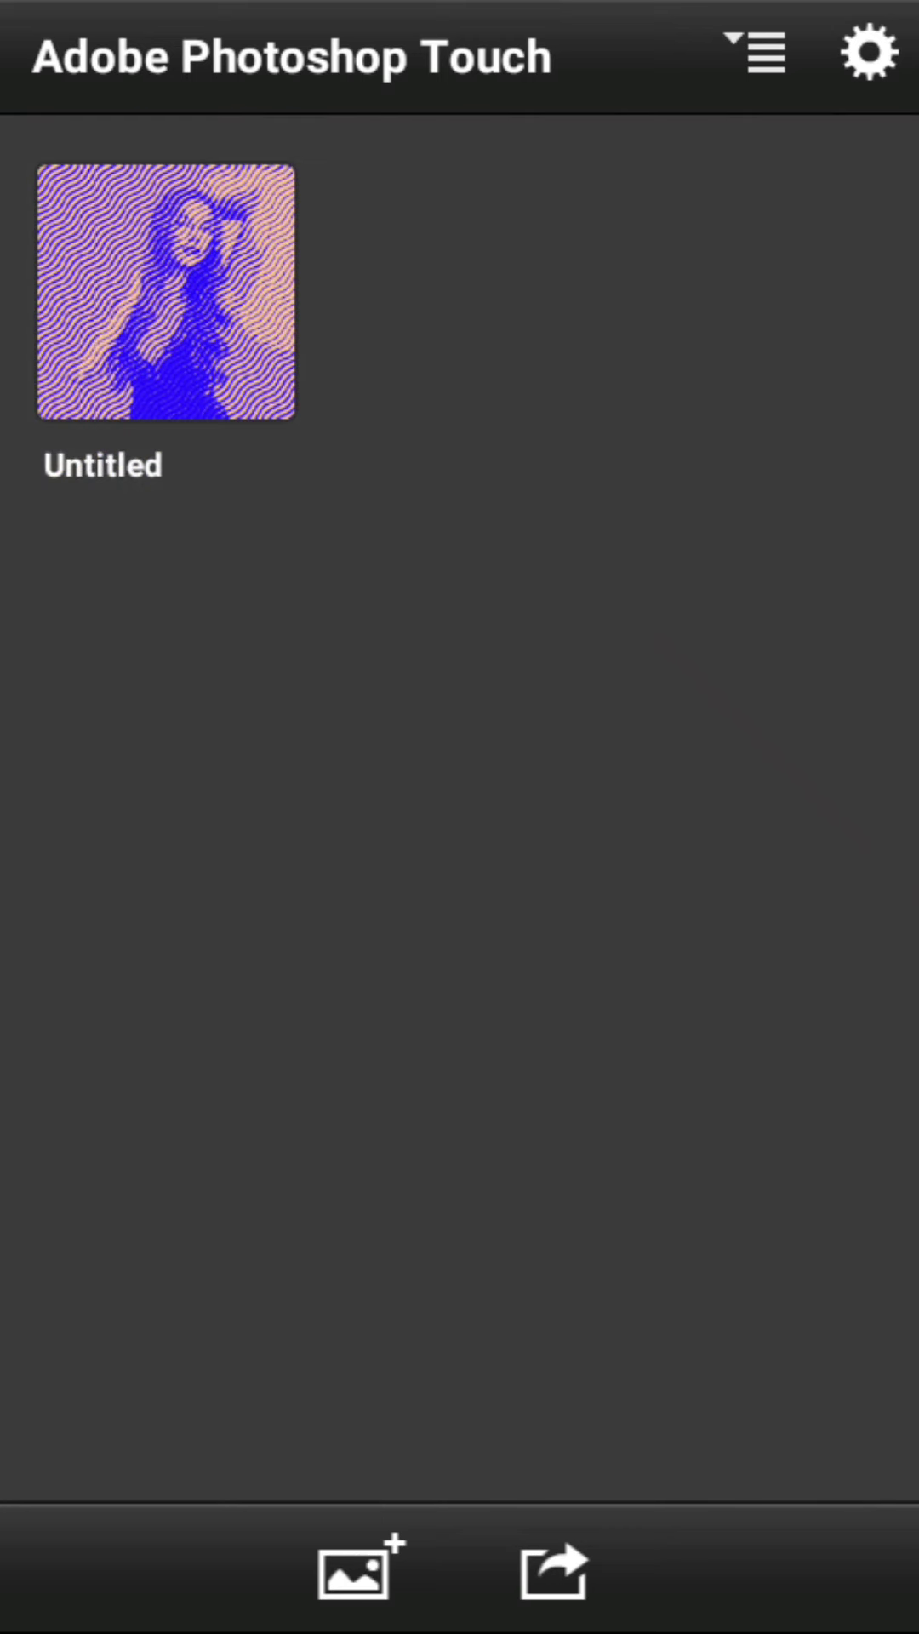